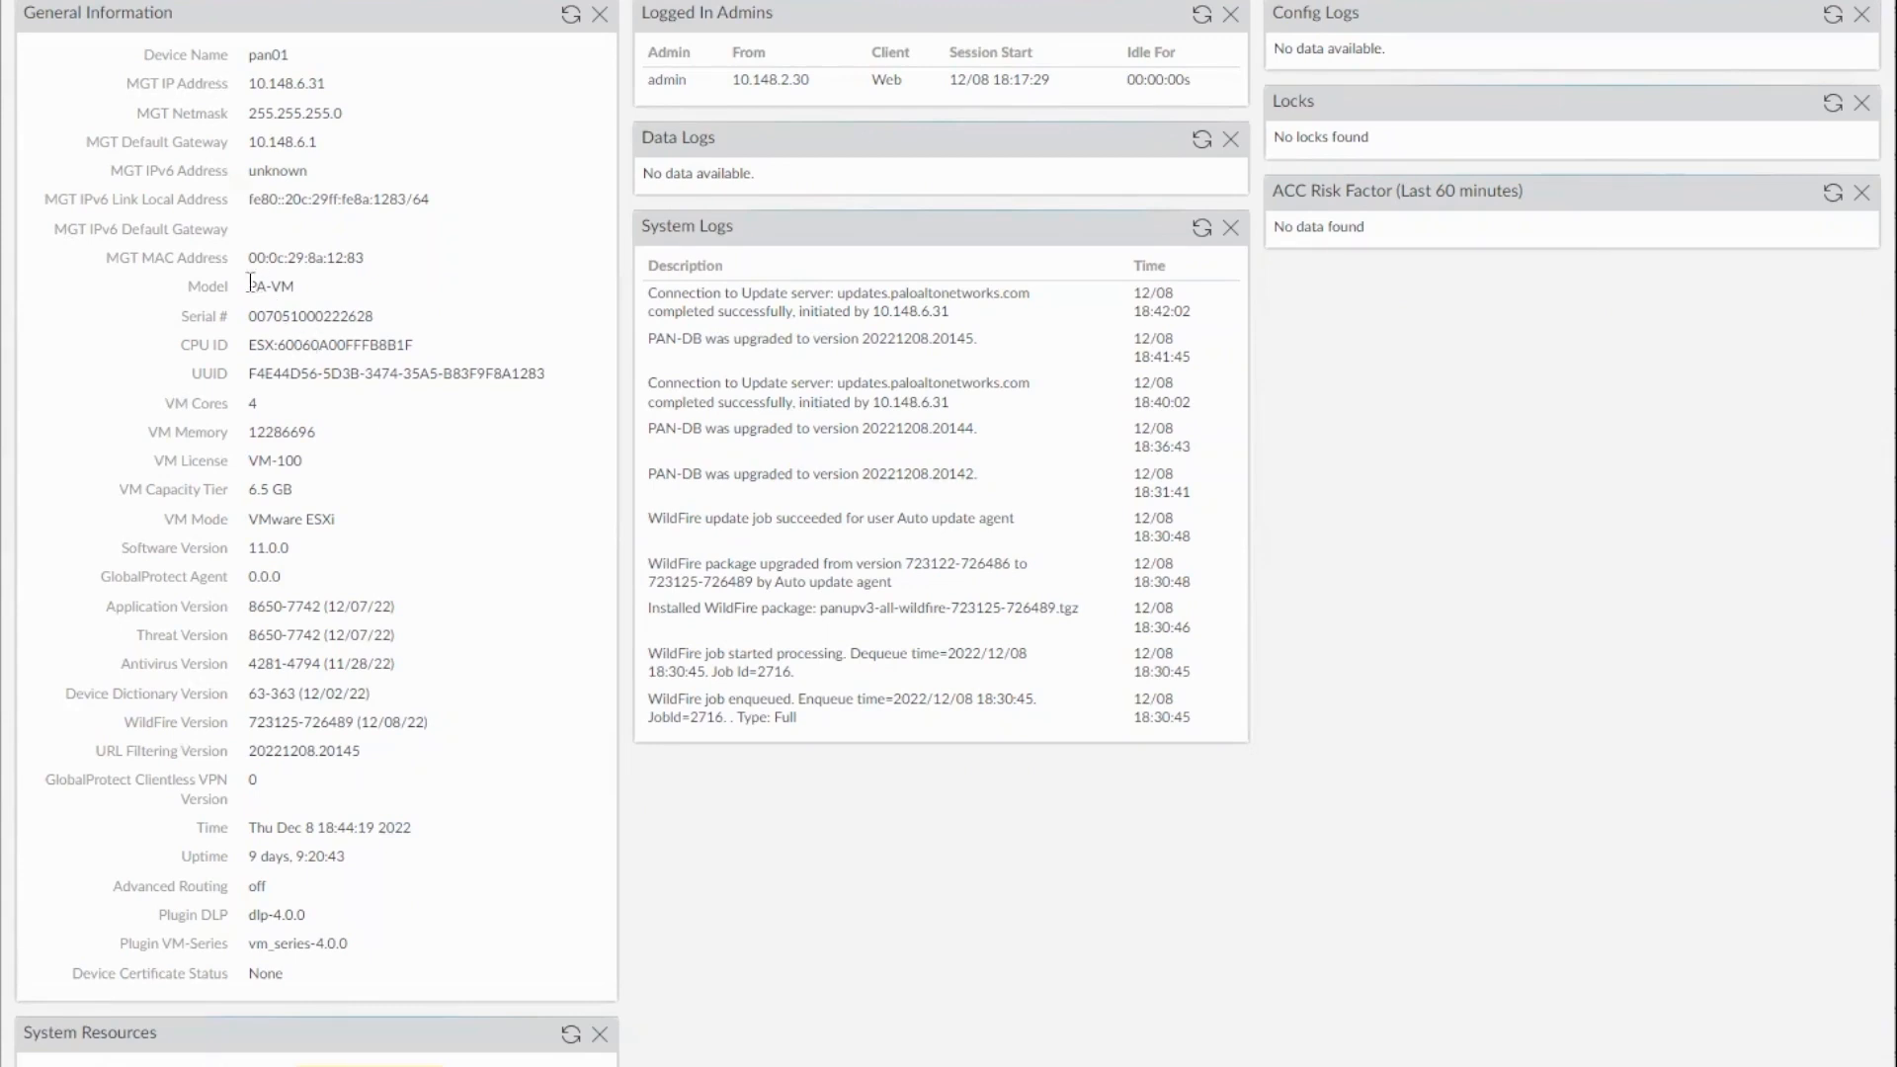
Check the firewall's model, software version and serial number in the dashboard's general information
left_click_drag(250, 285, 298, 287)
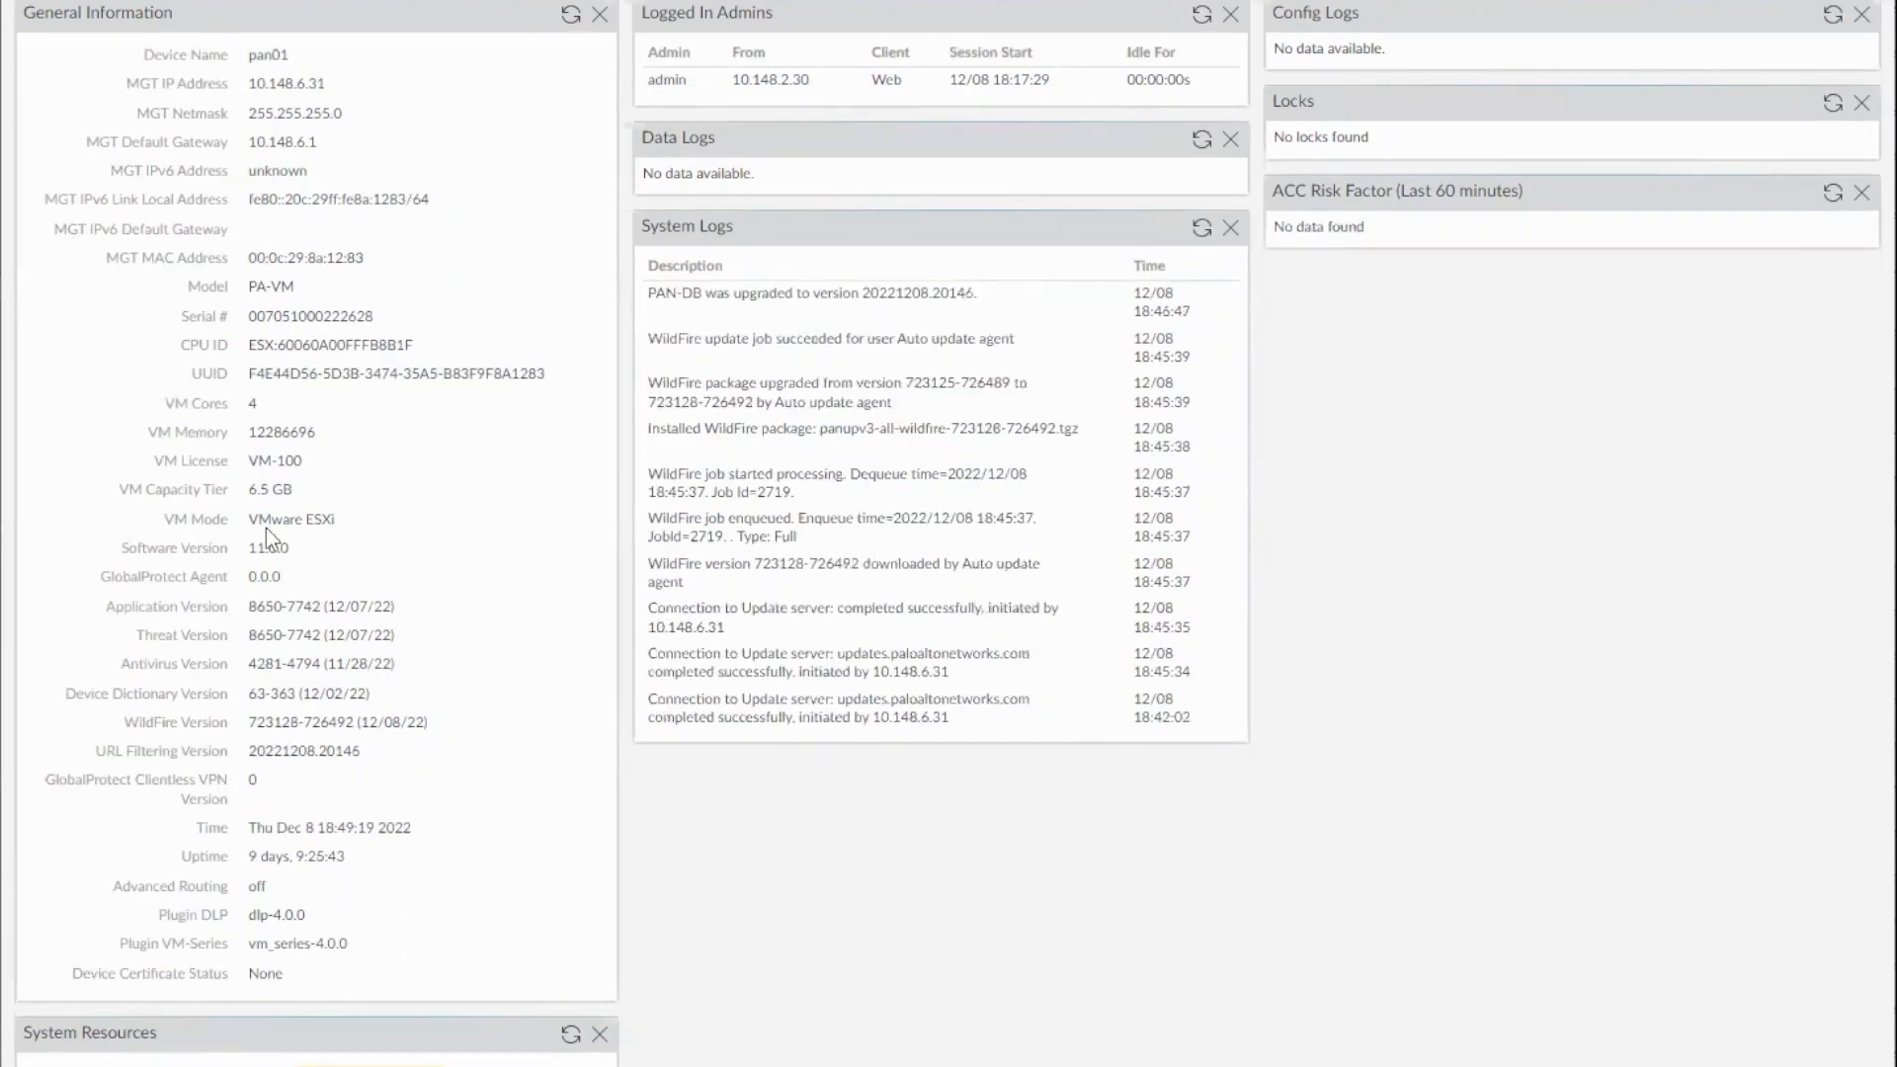
left_click_drag(250, 547, 286, 546)
left_click_drag(247, 318, 387, 324)
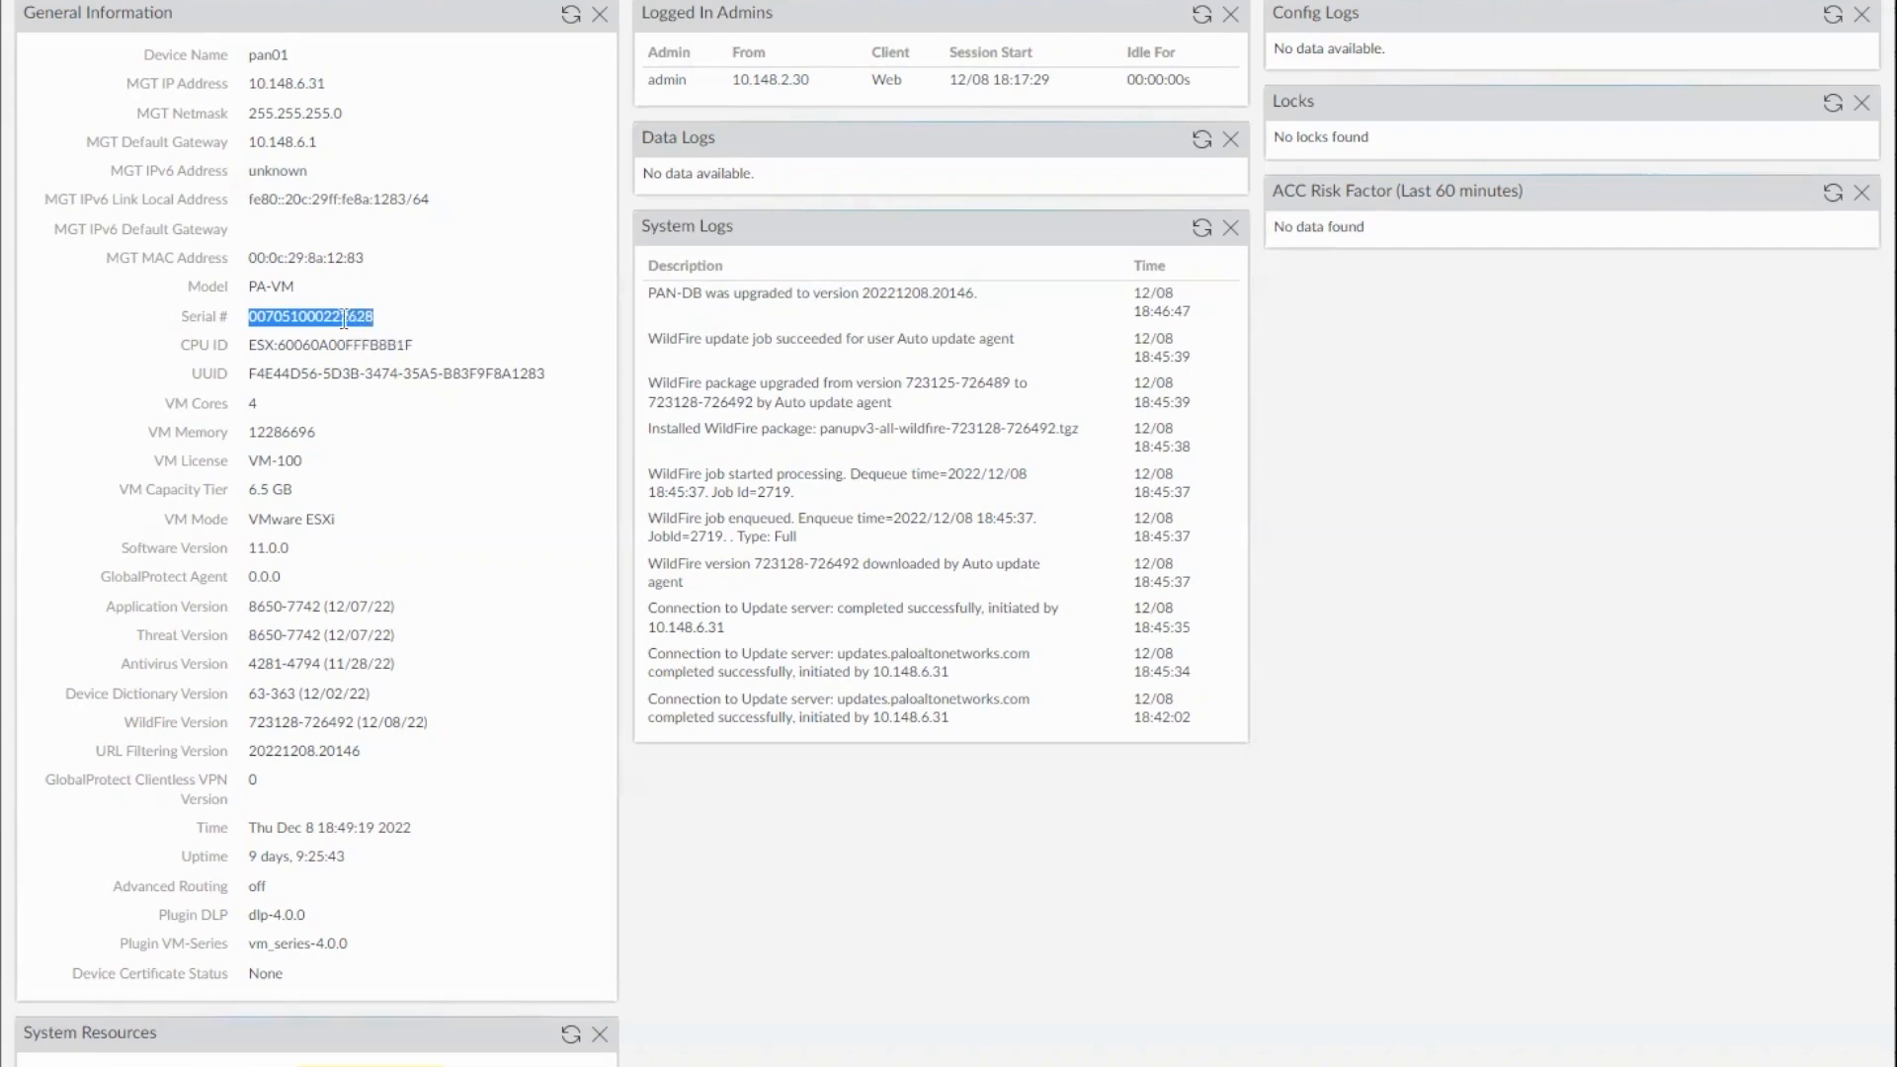
left_click(446, 313)
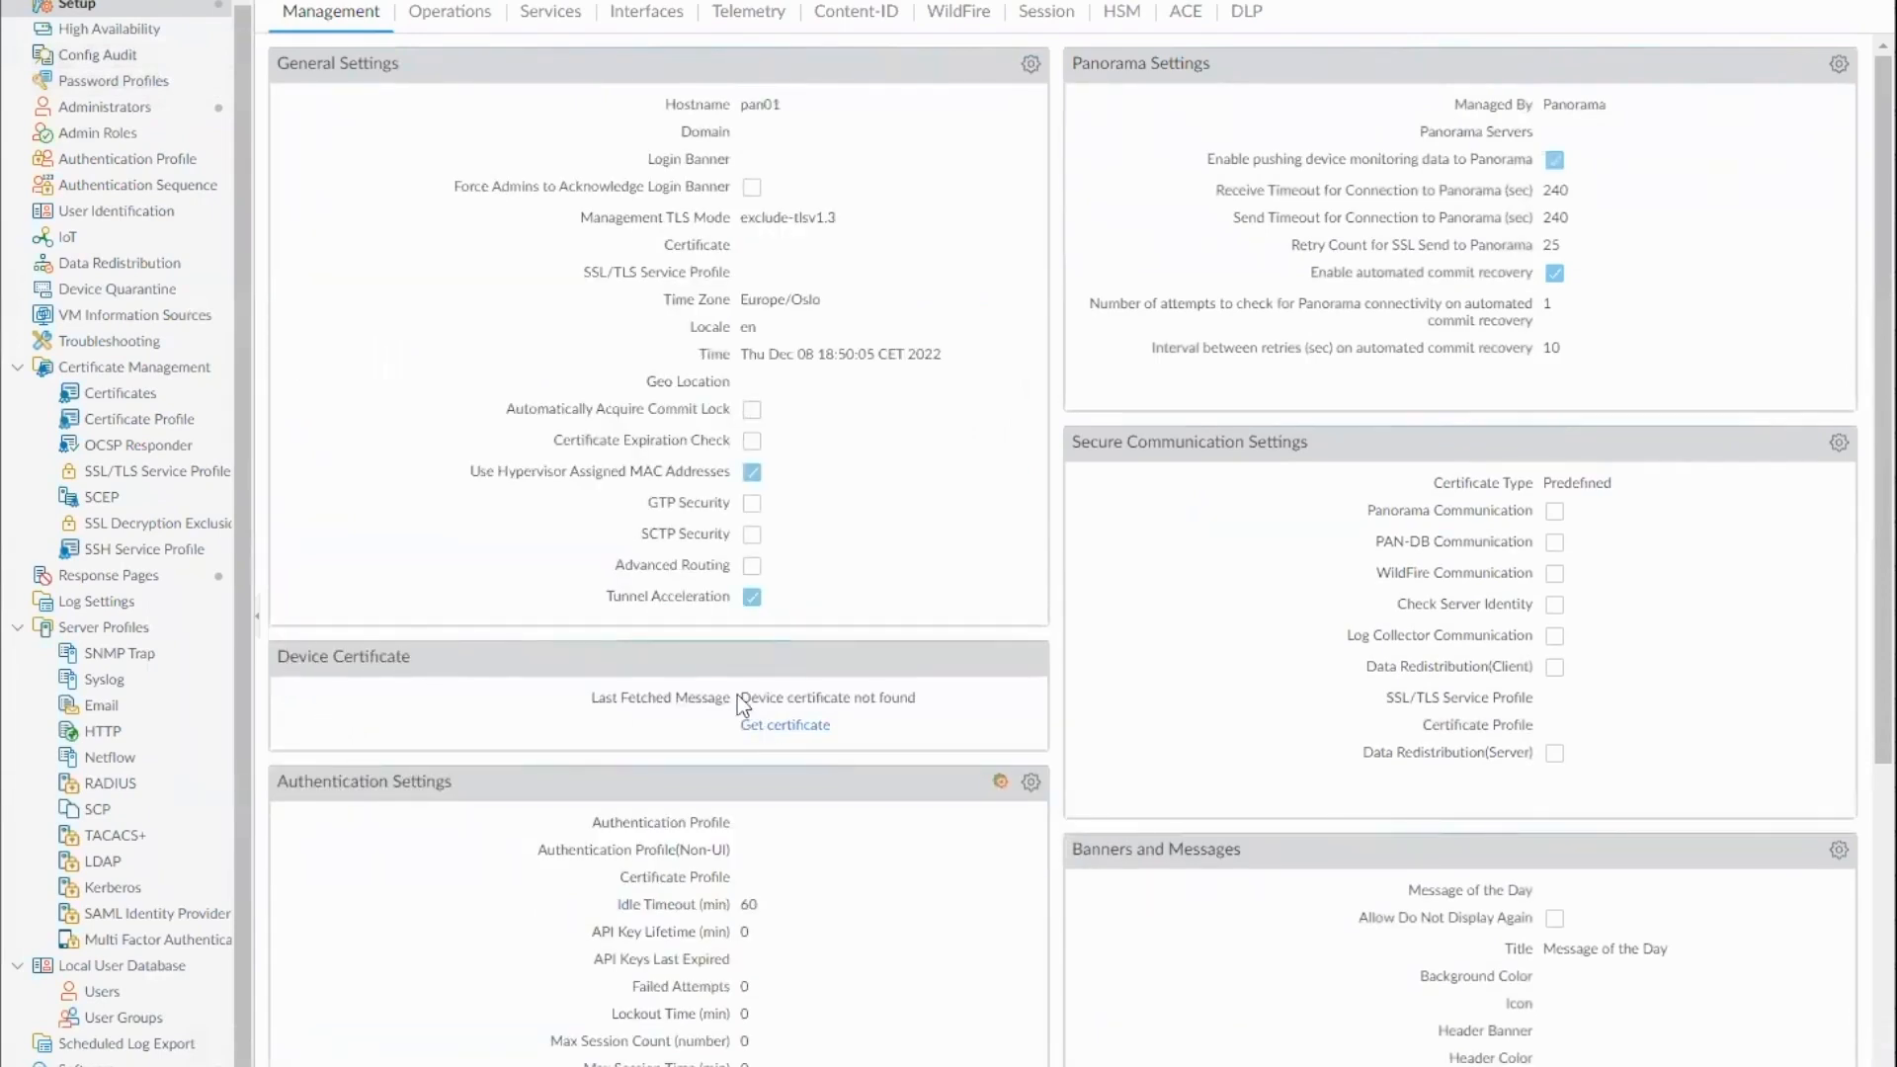
Check the last fetched message of the device certificate in the management settings and open the certificate request
left_click_drag(738, 697, 971, 696)
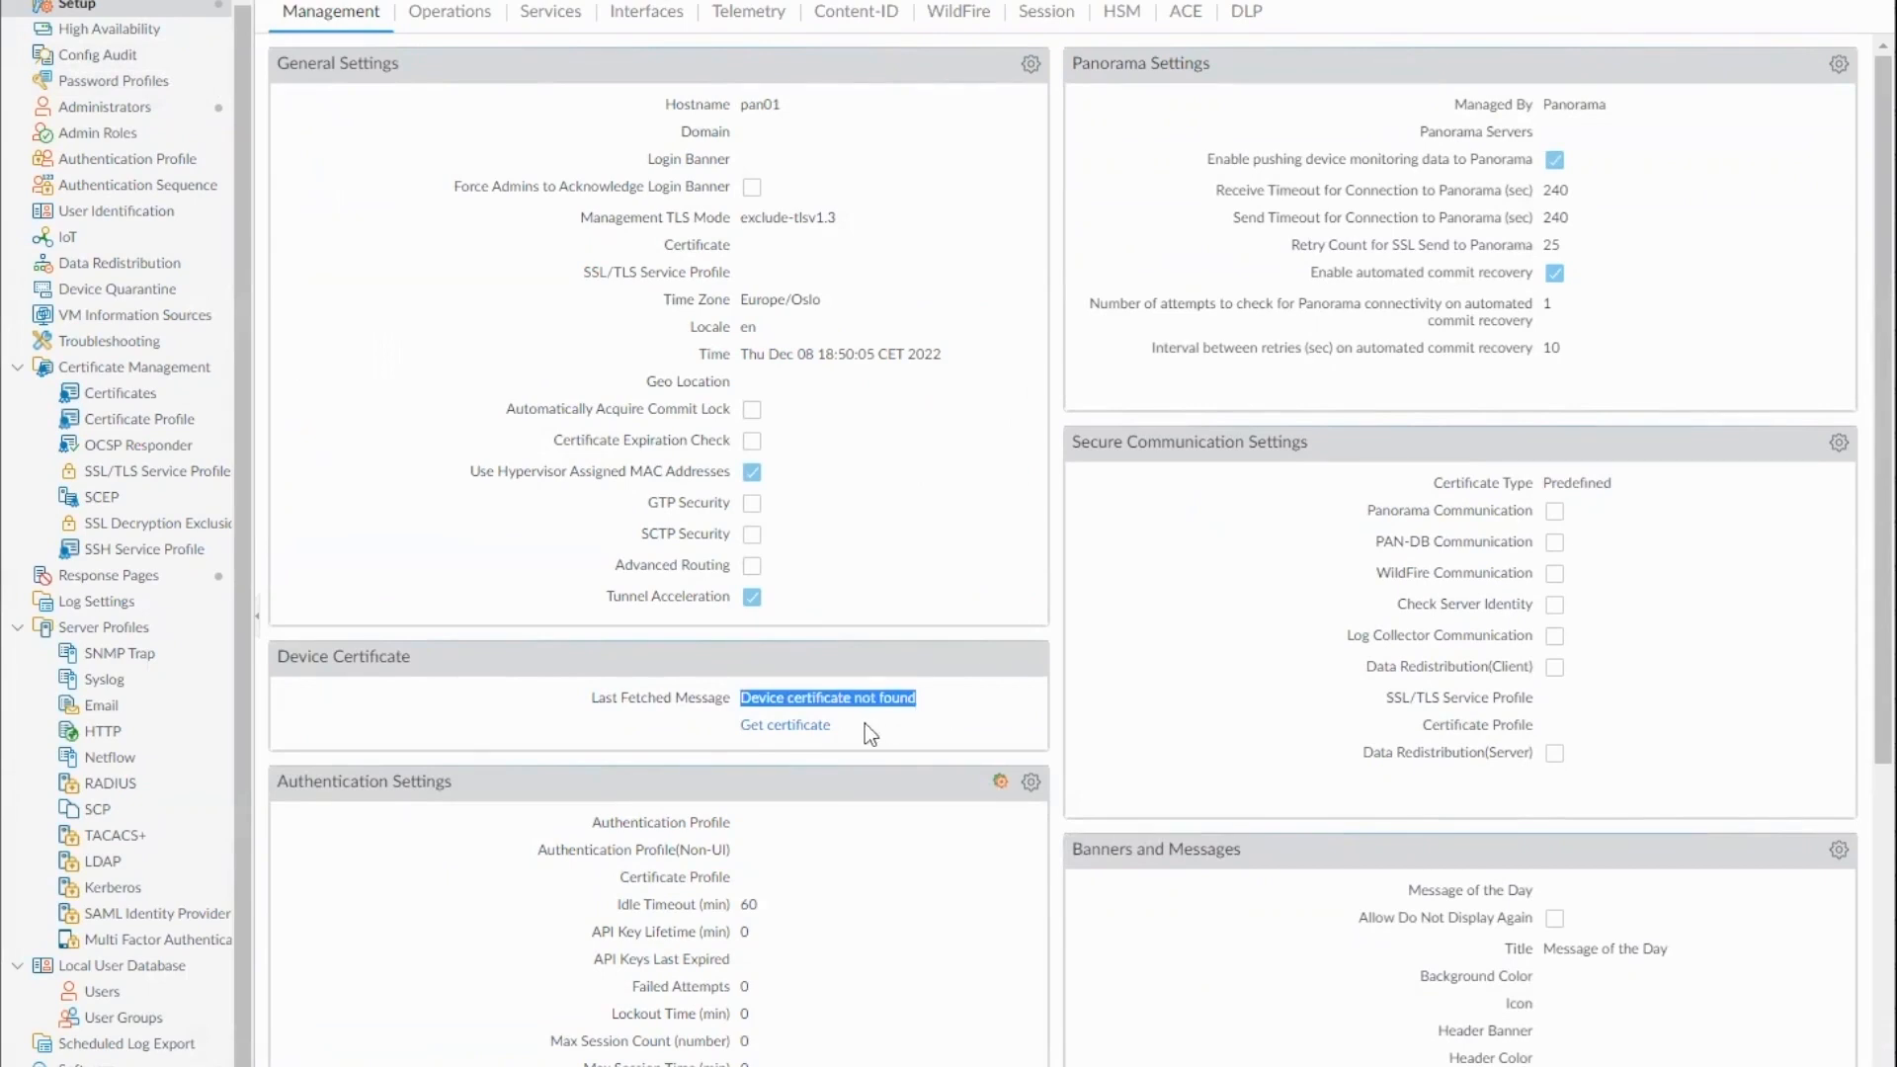
left_click(810, 732)
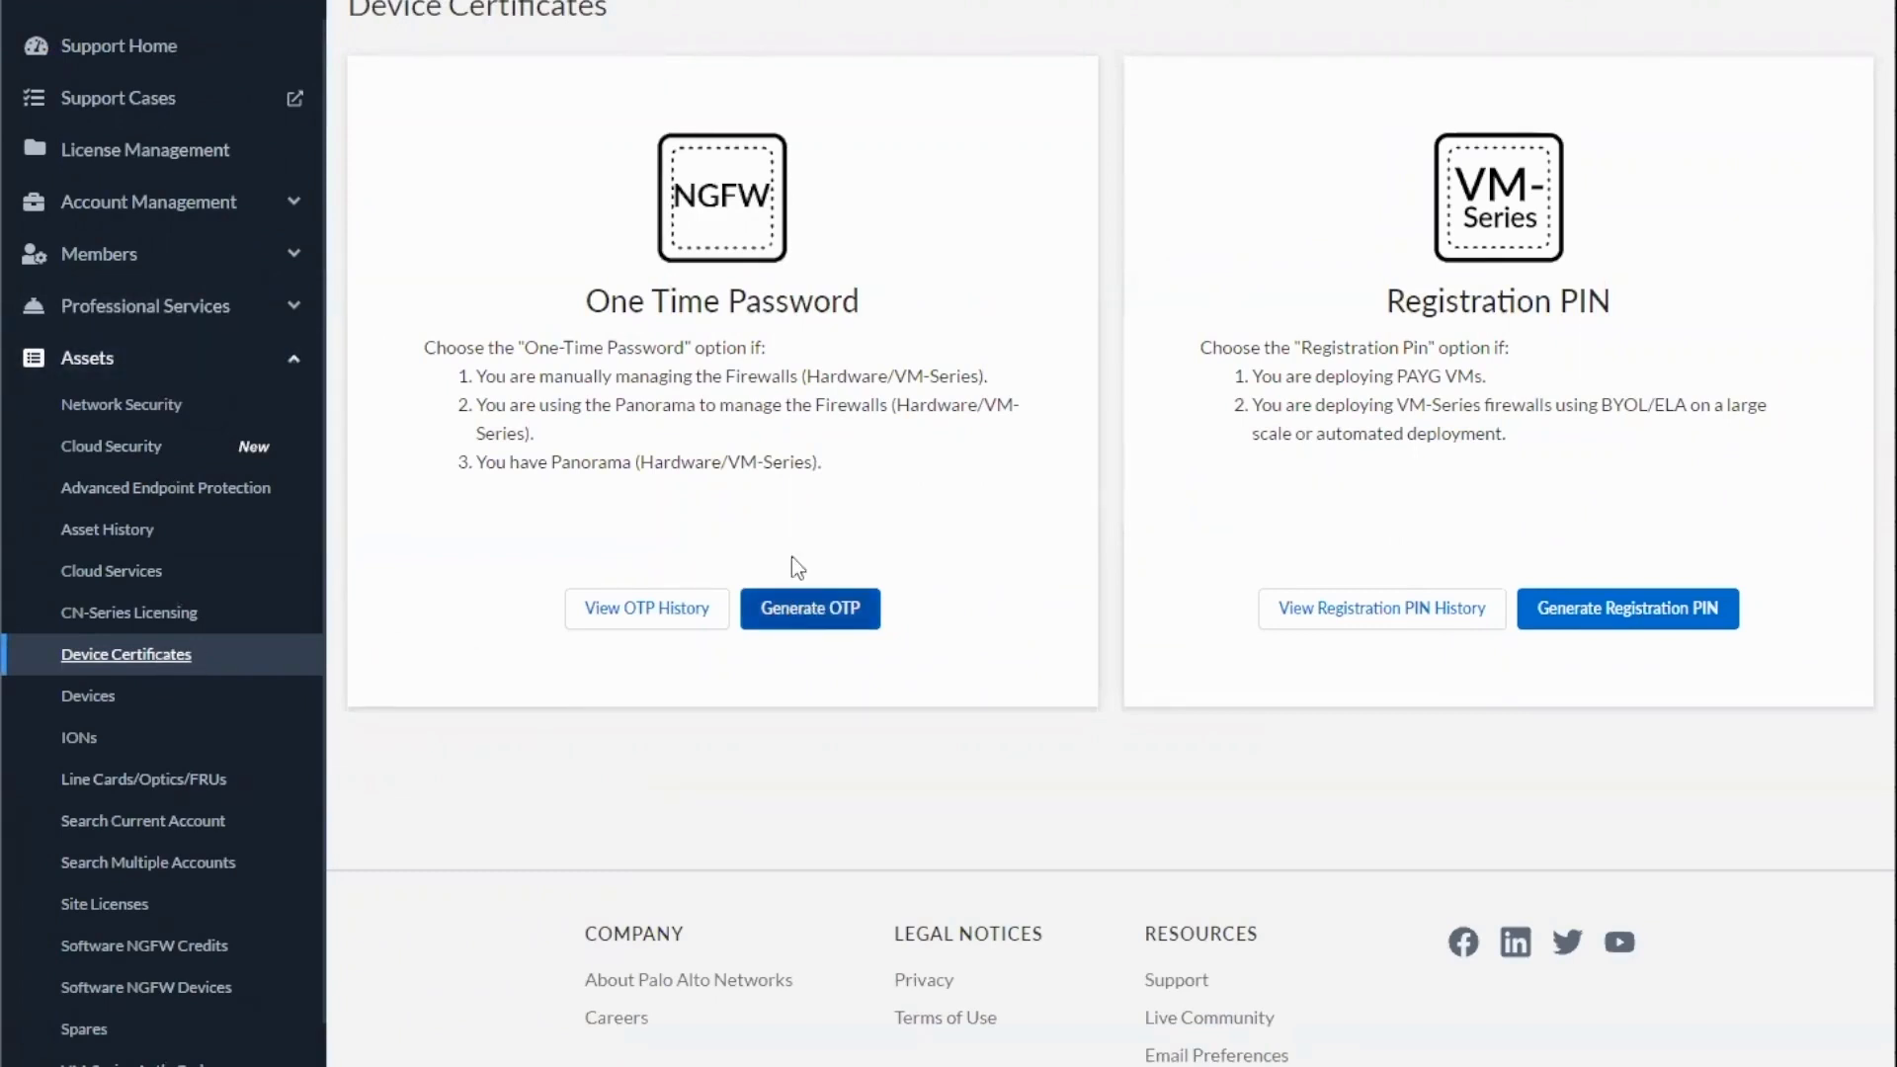
Switch to the Customer Support Portal and start a one-time password request for a Next-Gen Firewall (PanOS)
left_click_drag(581, 301, 863, 300)
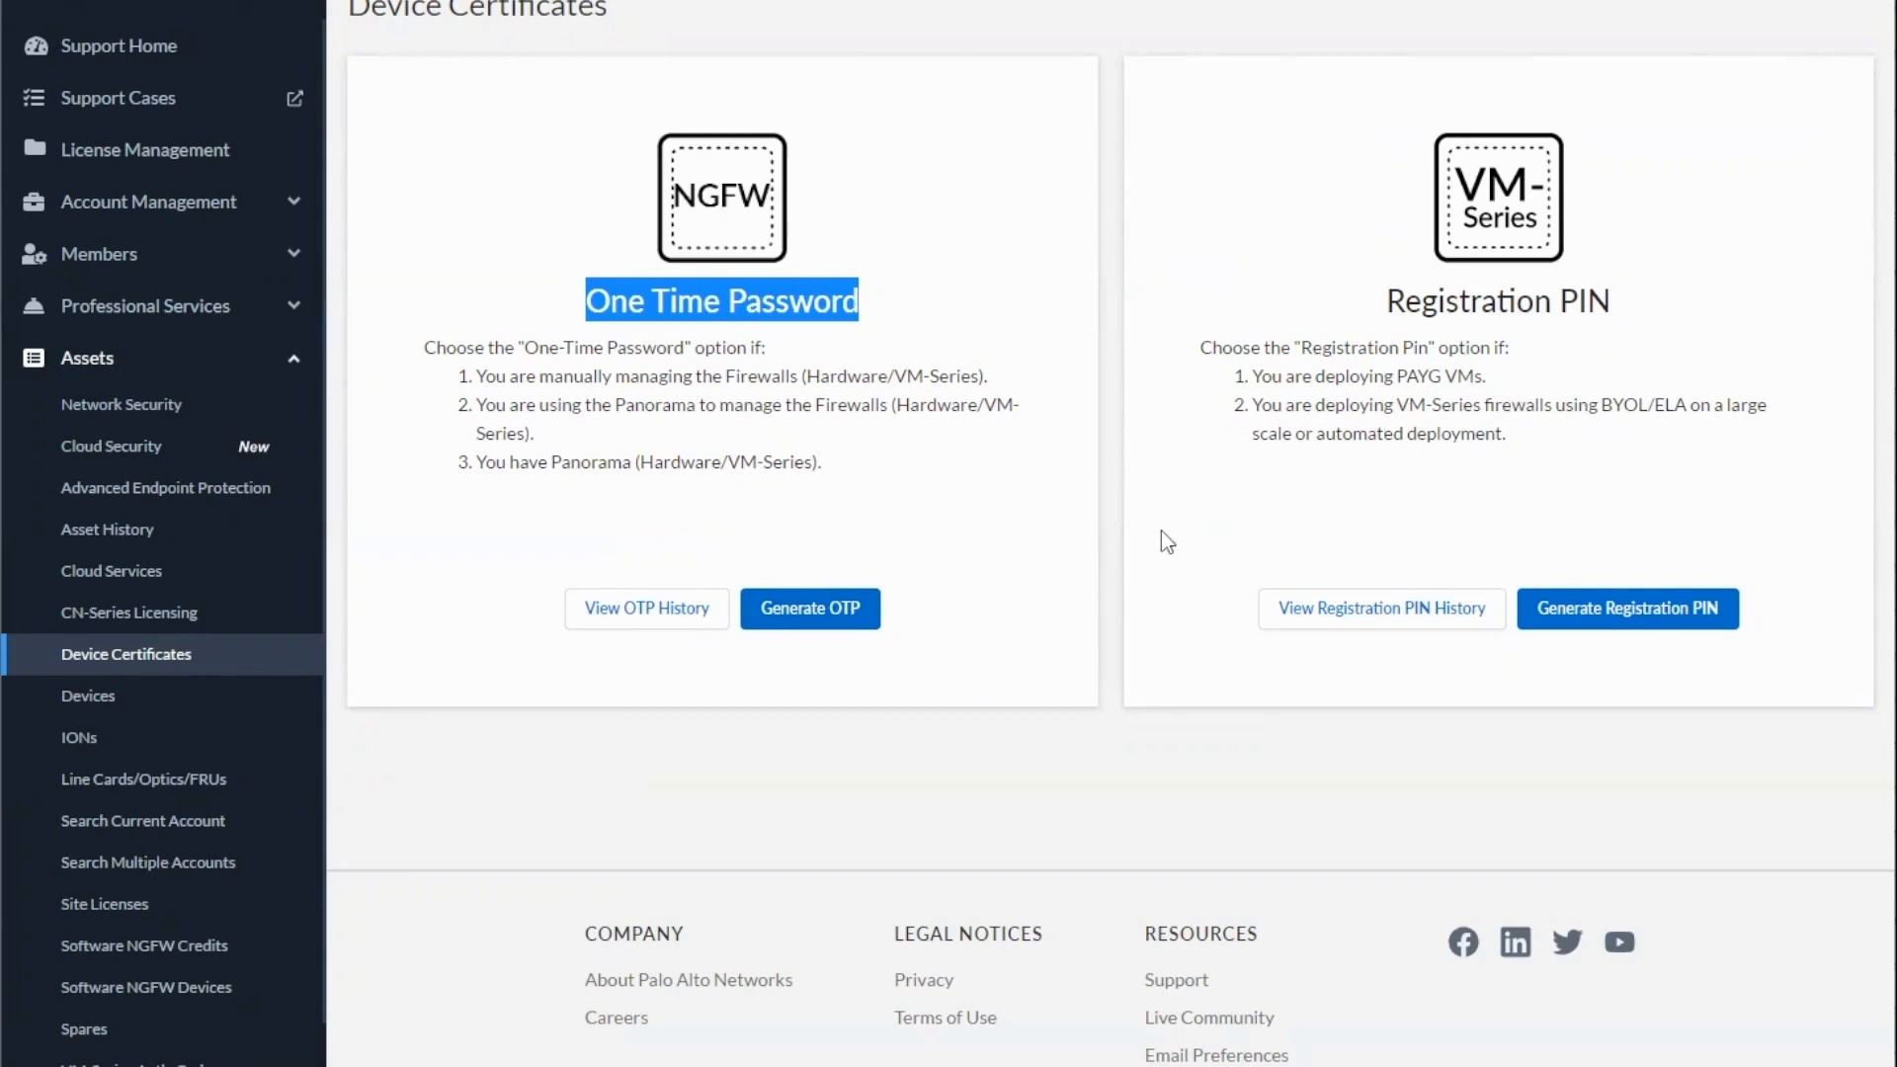
left_click(813, 612)
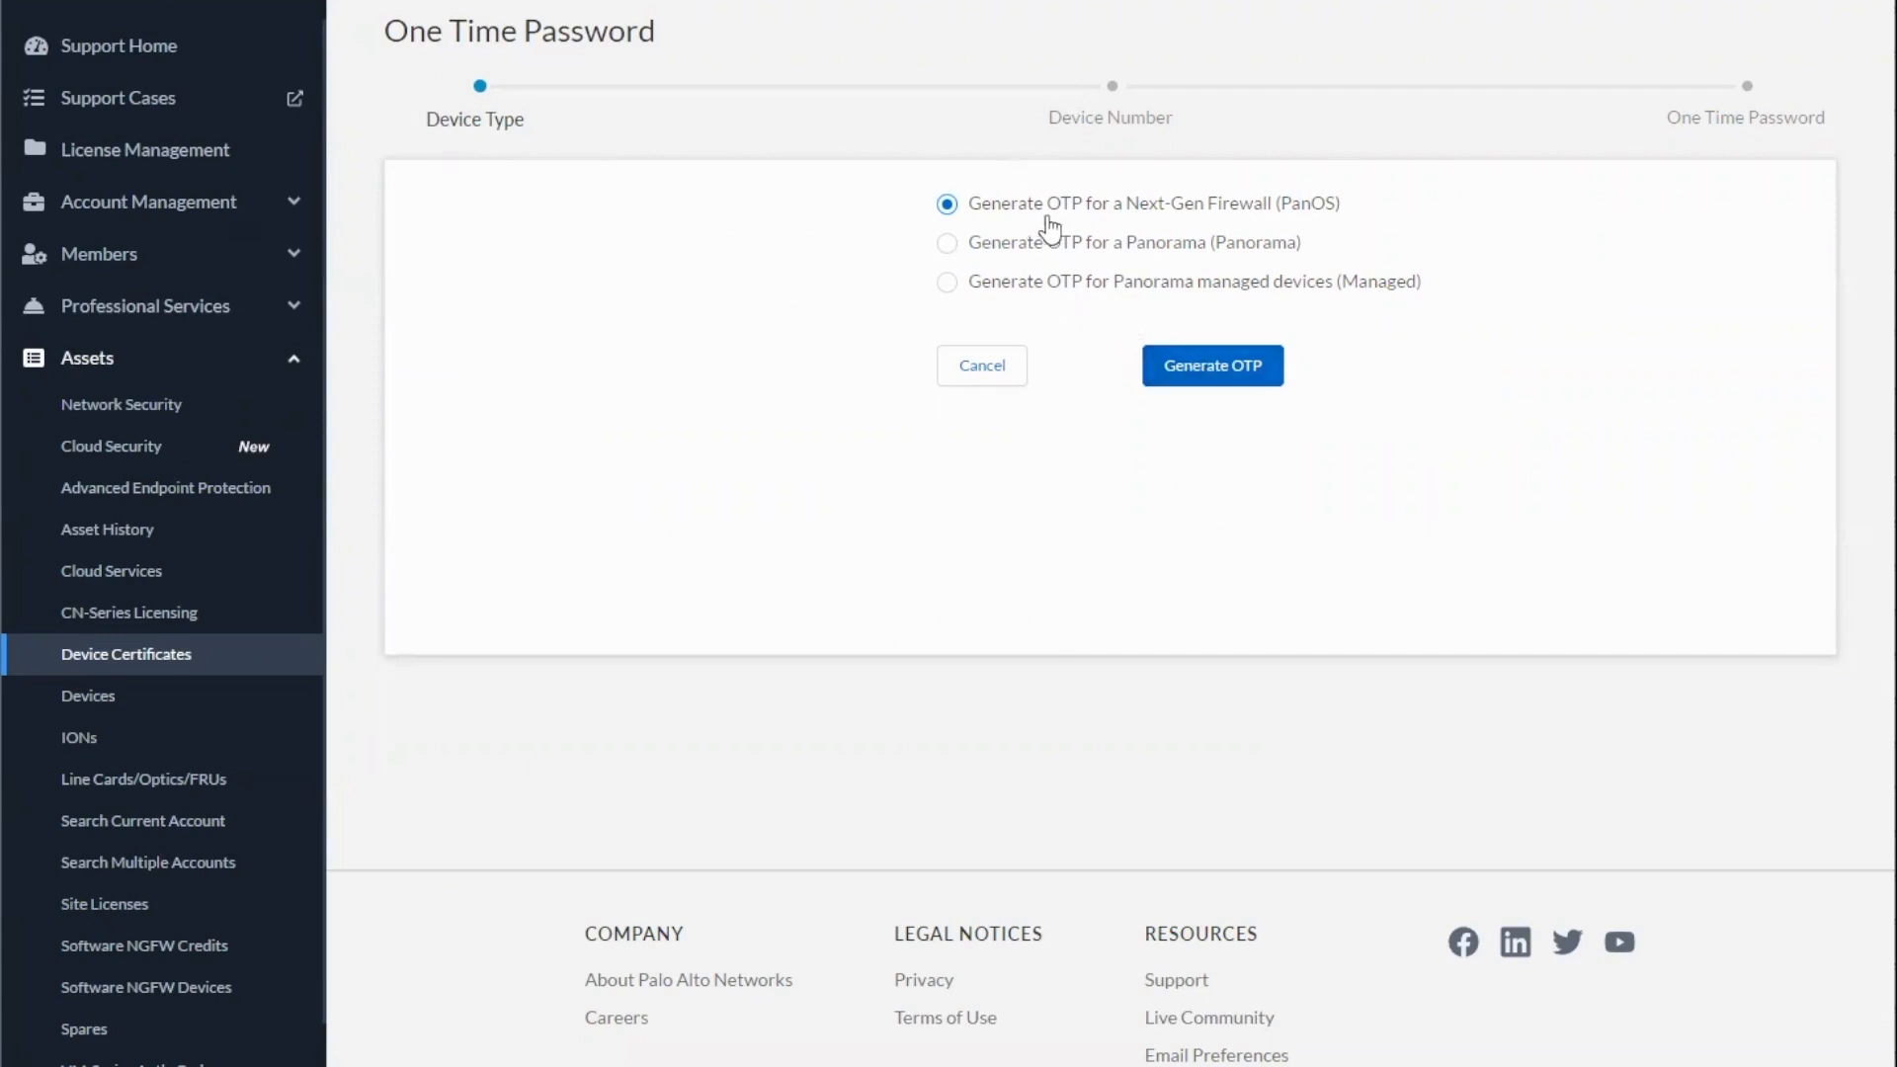
left_click(1234, 375)
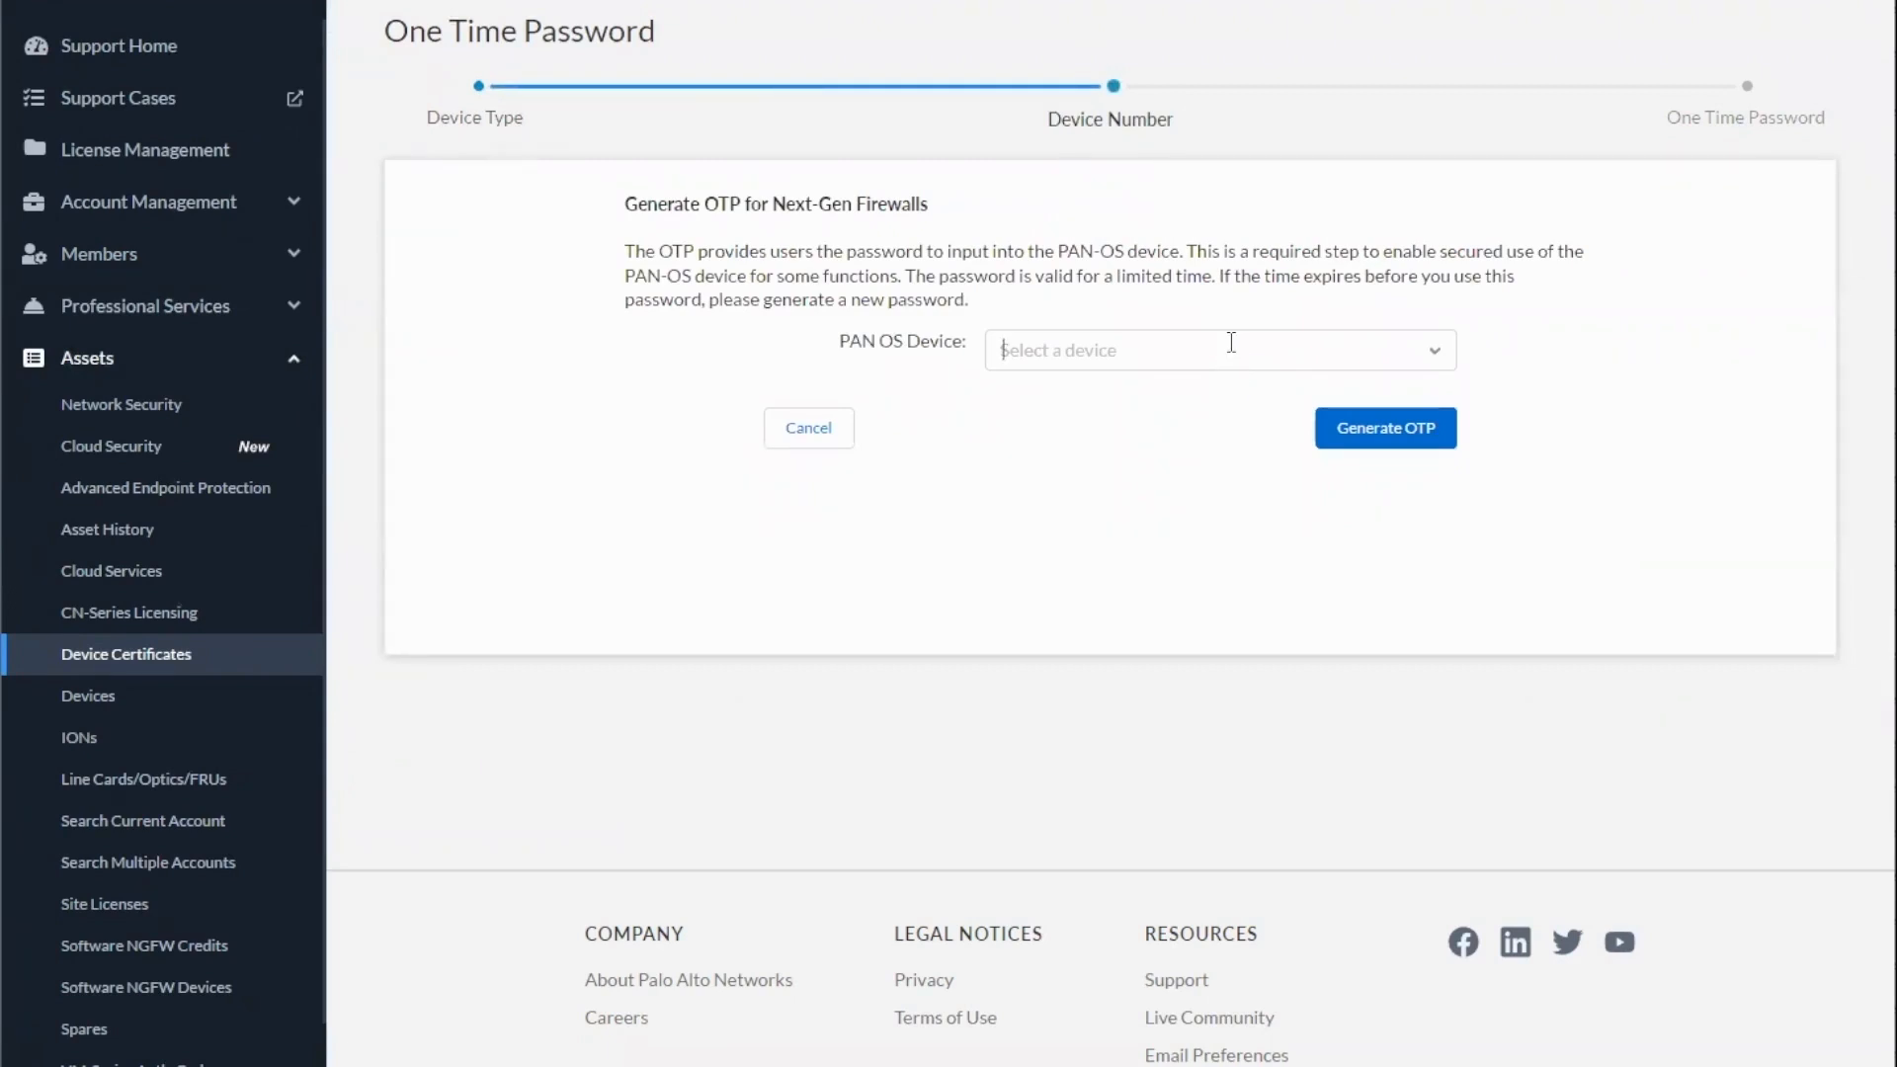
Generate the one-time password for the PAN-OS device whose serial number ends in 2628 and copy it to the clipboard
left_click(1231, 344)
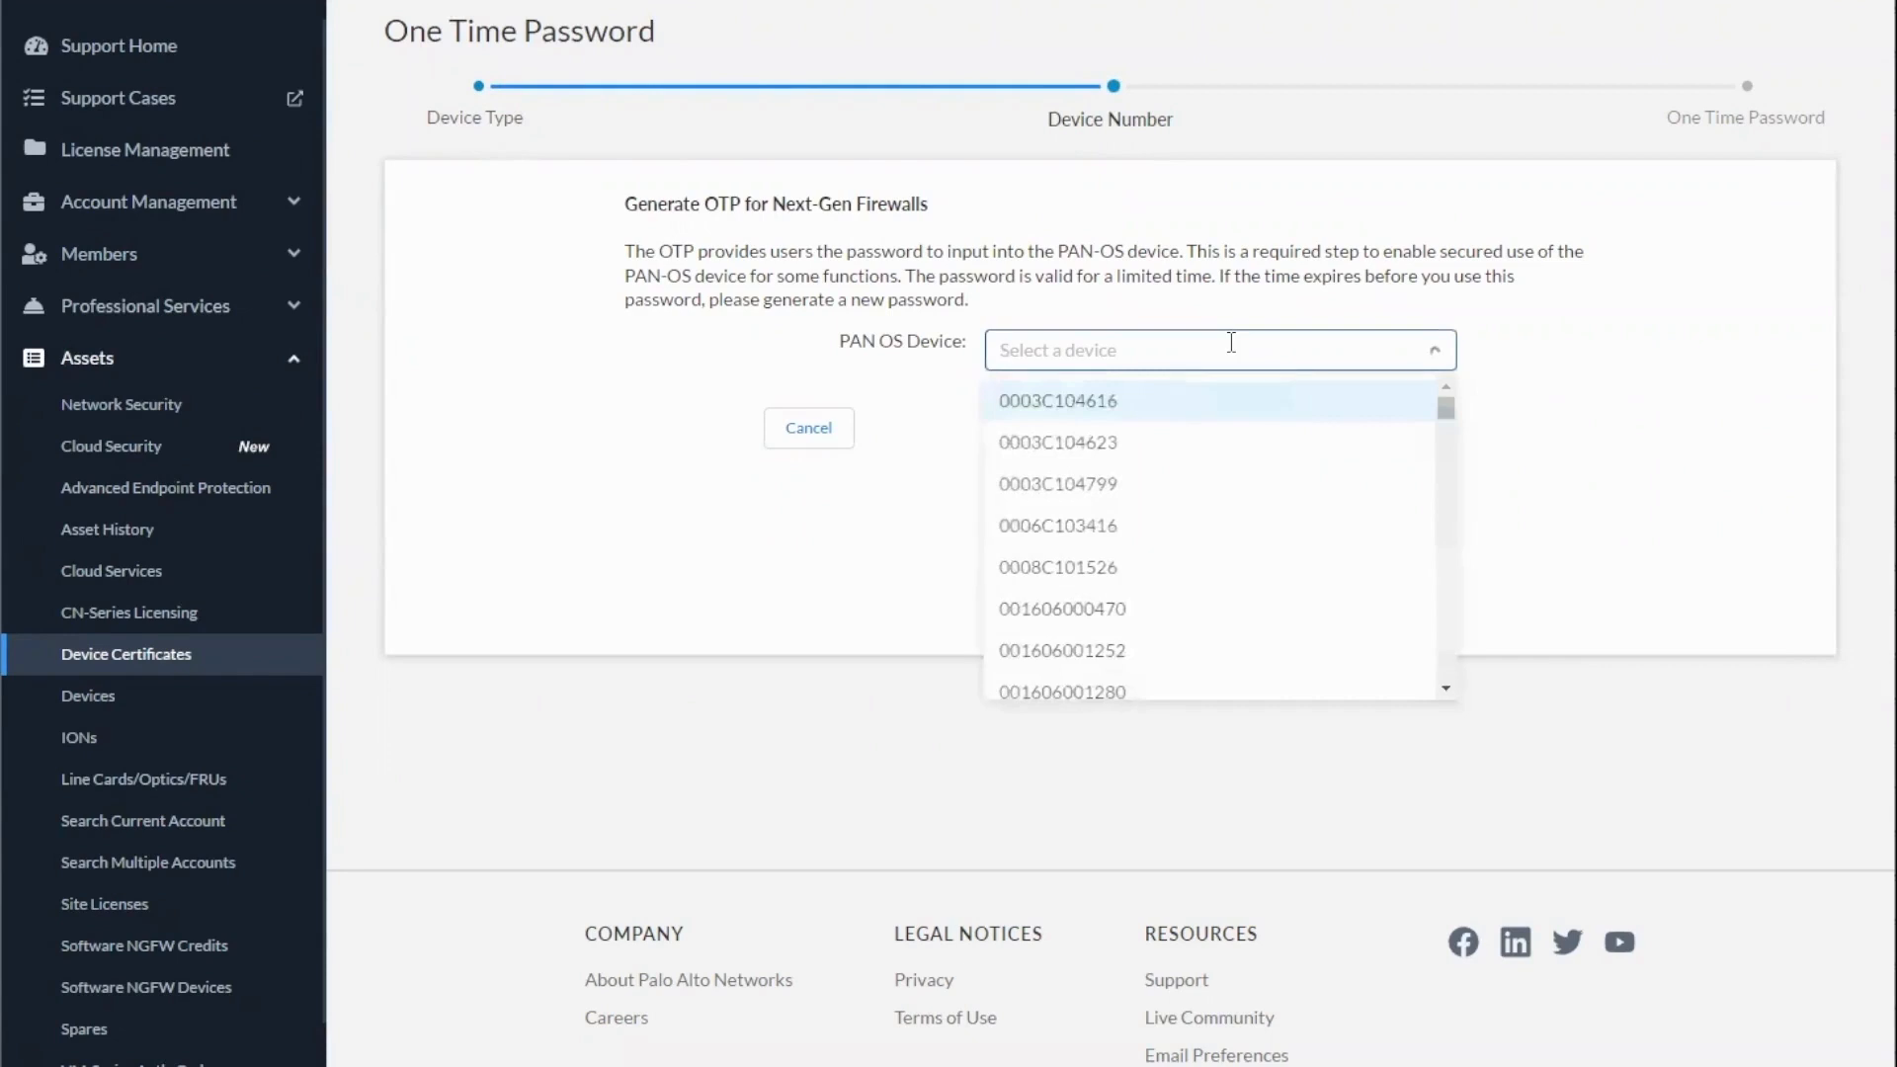
type("2628")
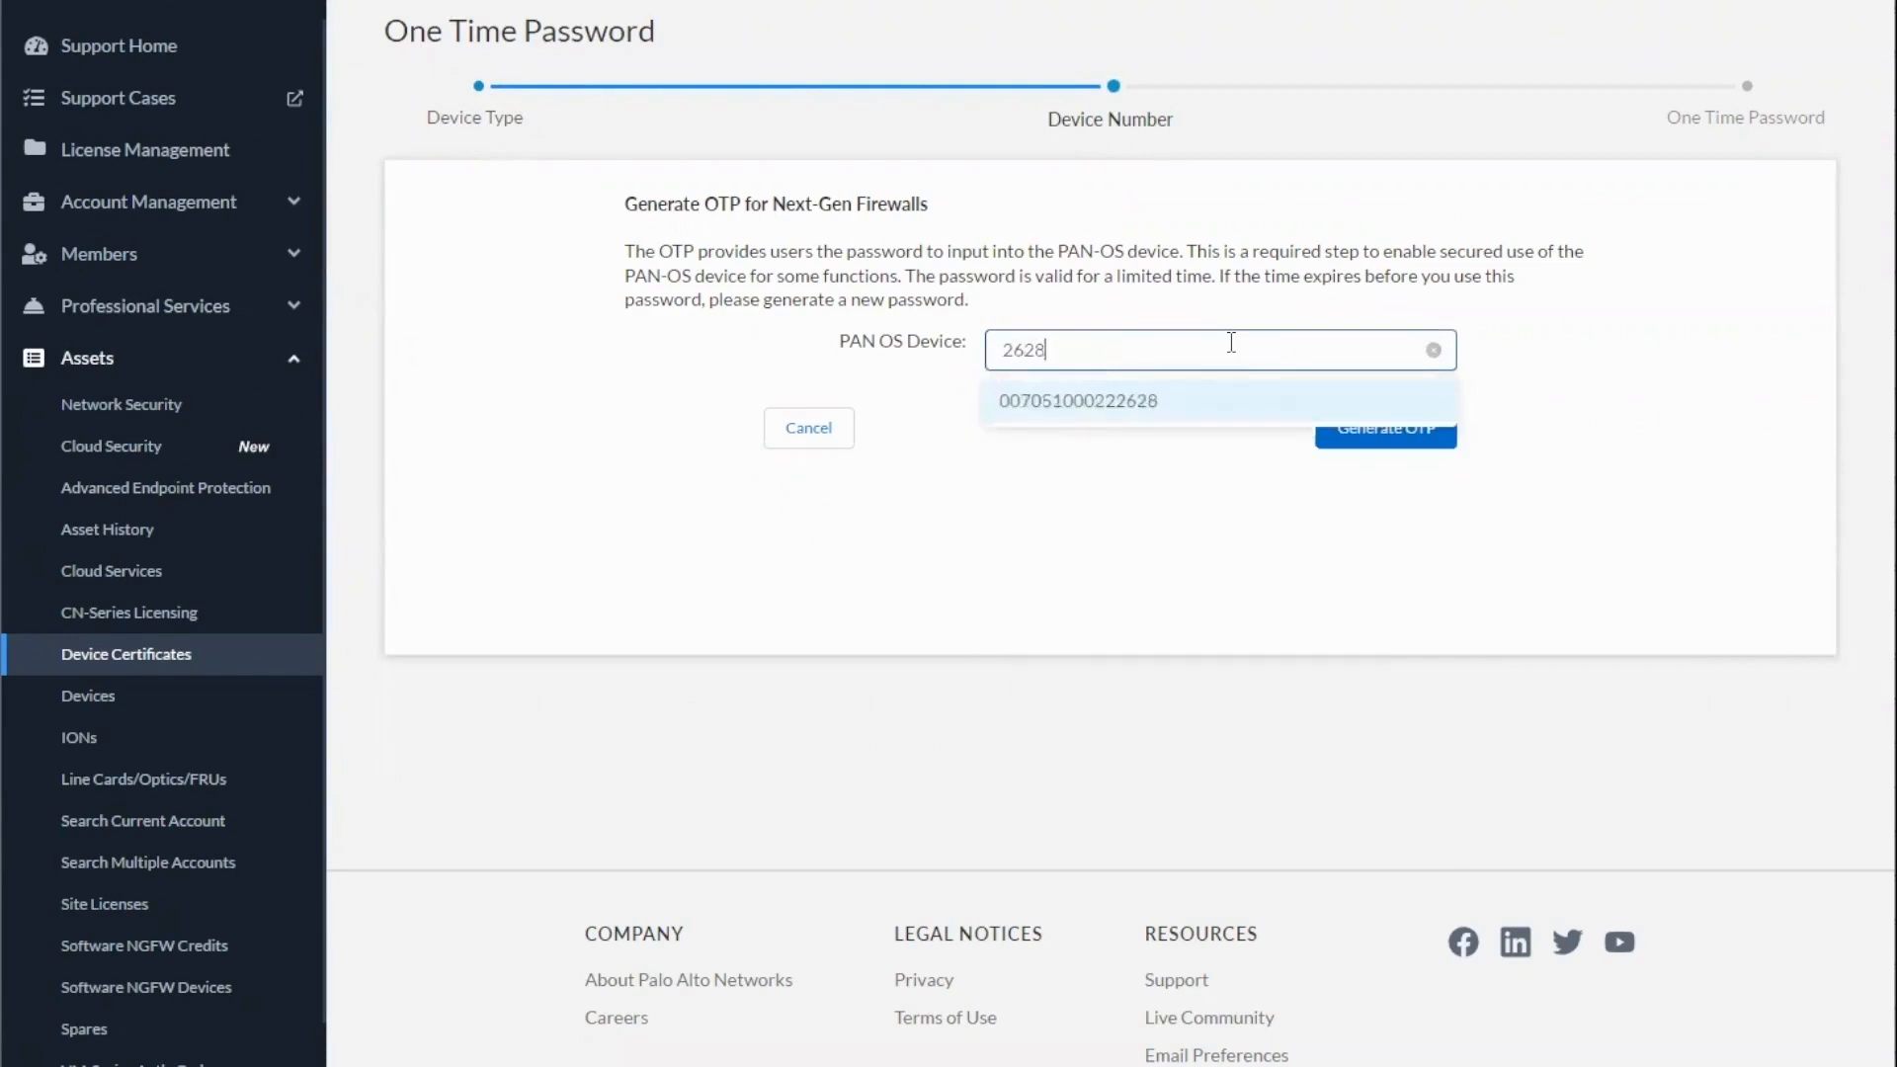
left_click(1151, 415)
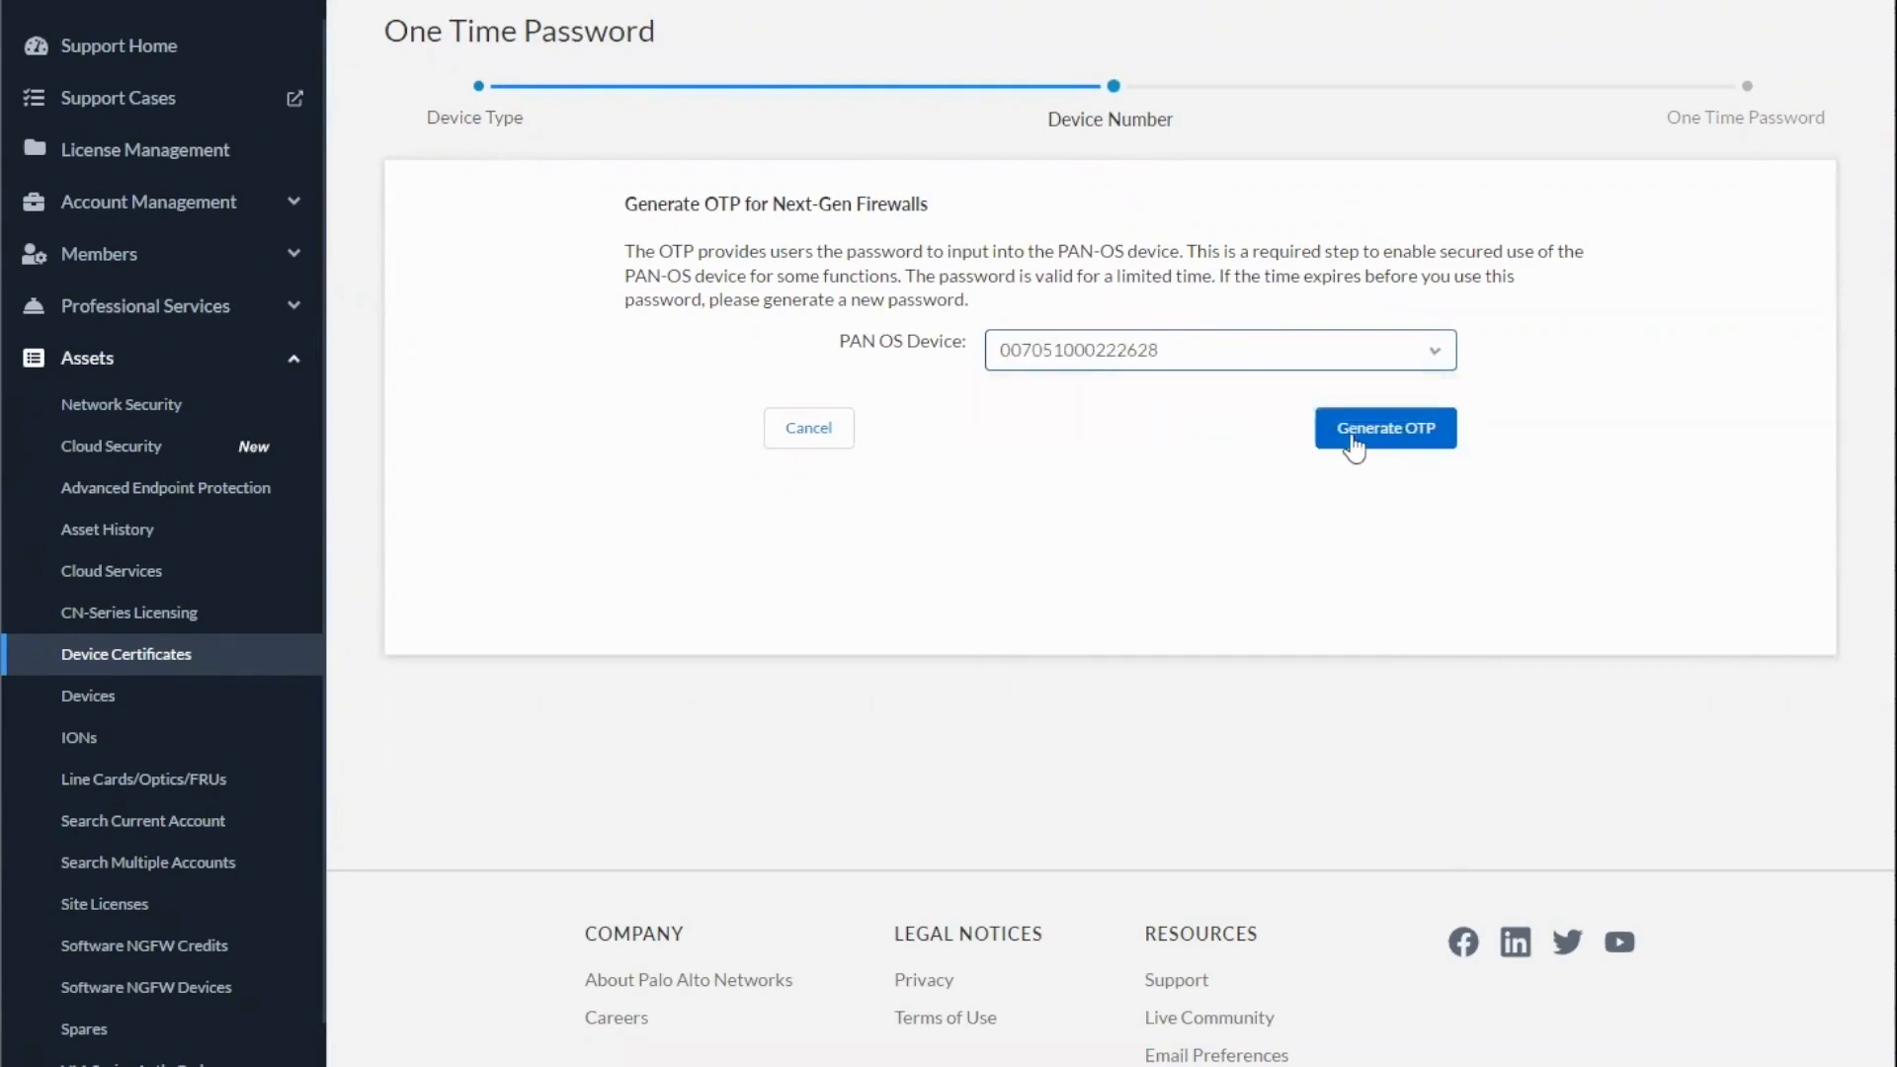
left_click(1386, 431)
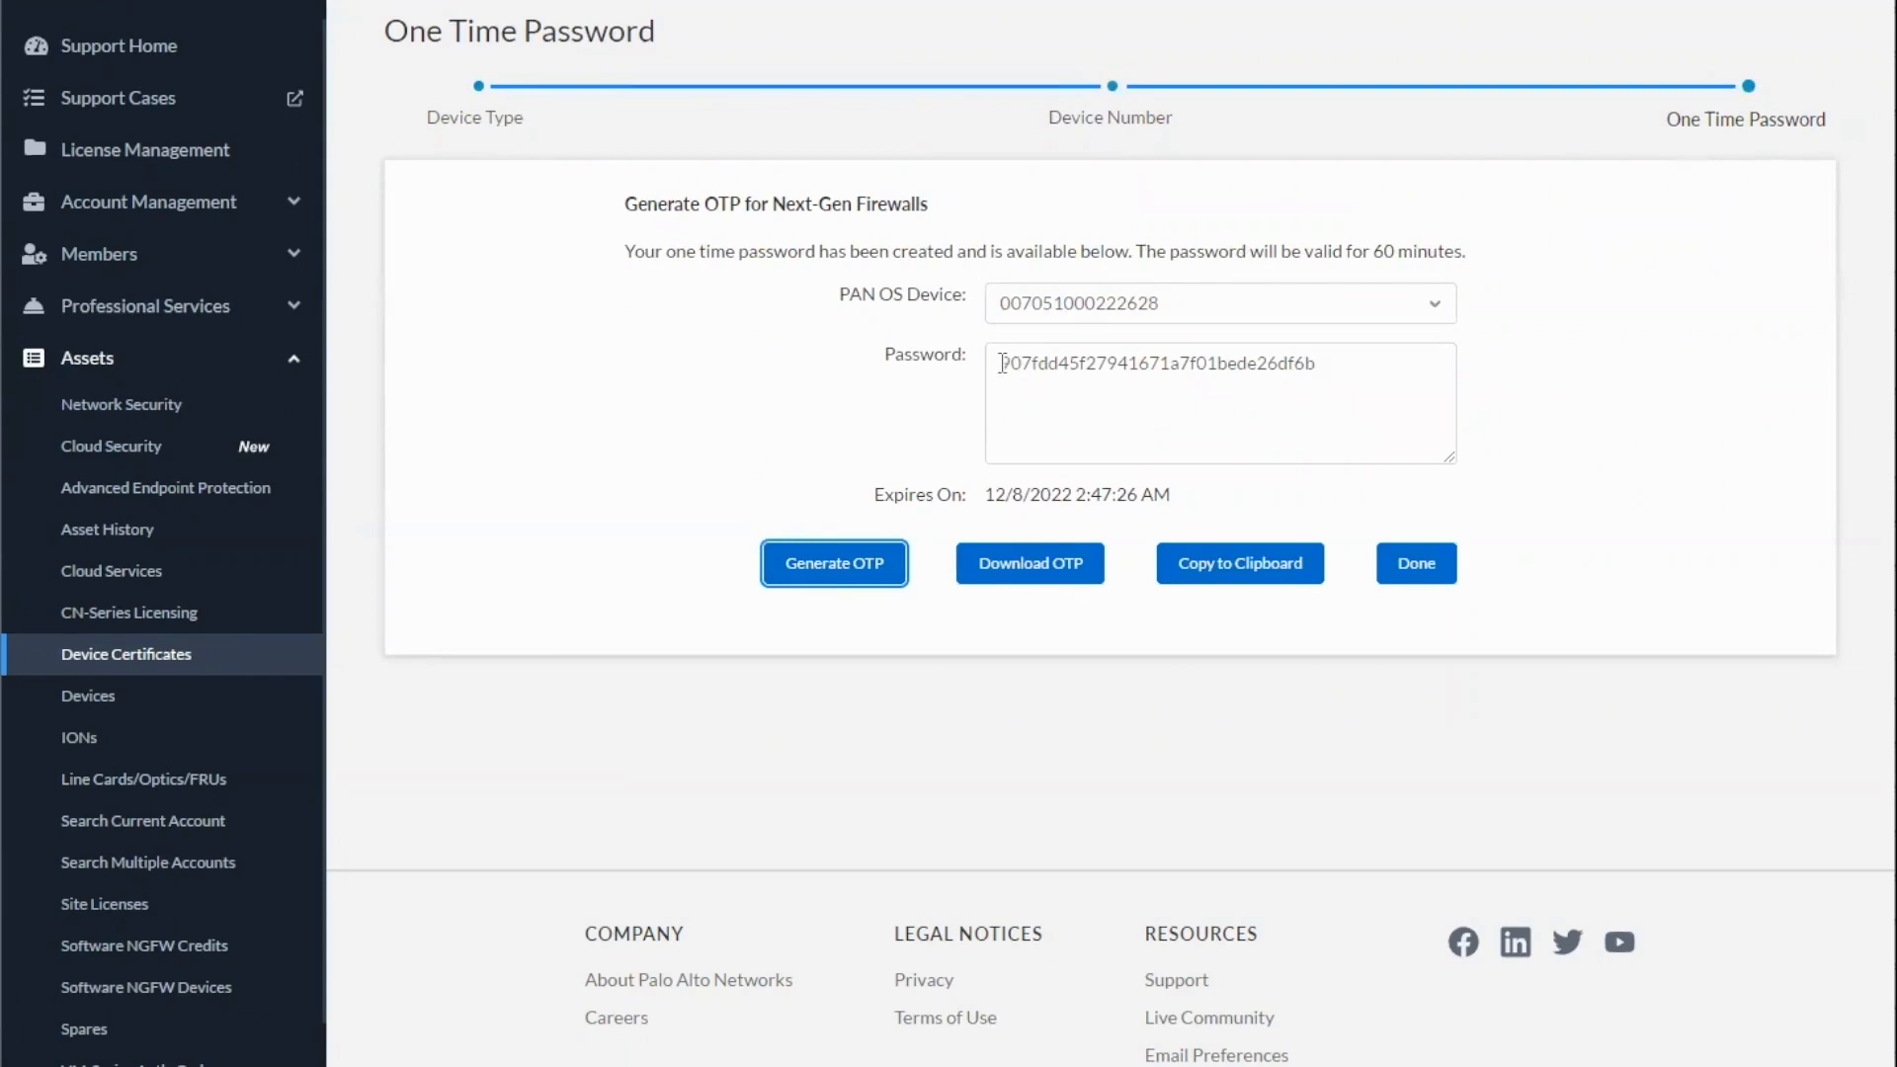
left_click_drag(1002, 364, 1318, 365)
left_click(1240, 571)
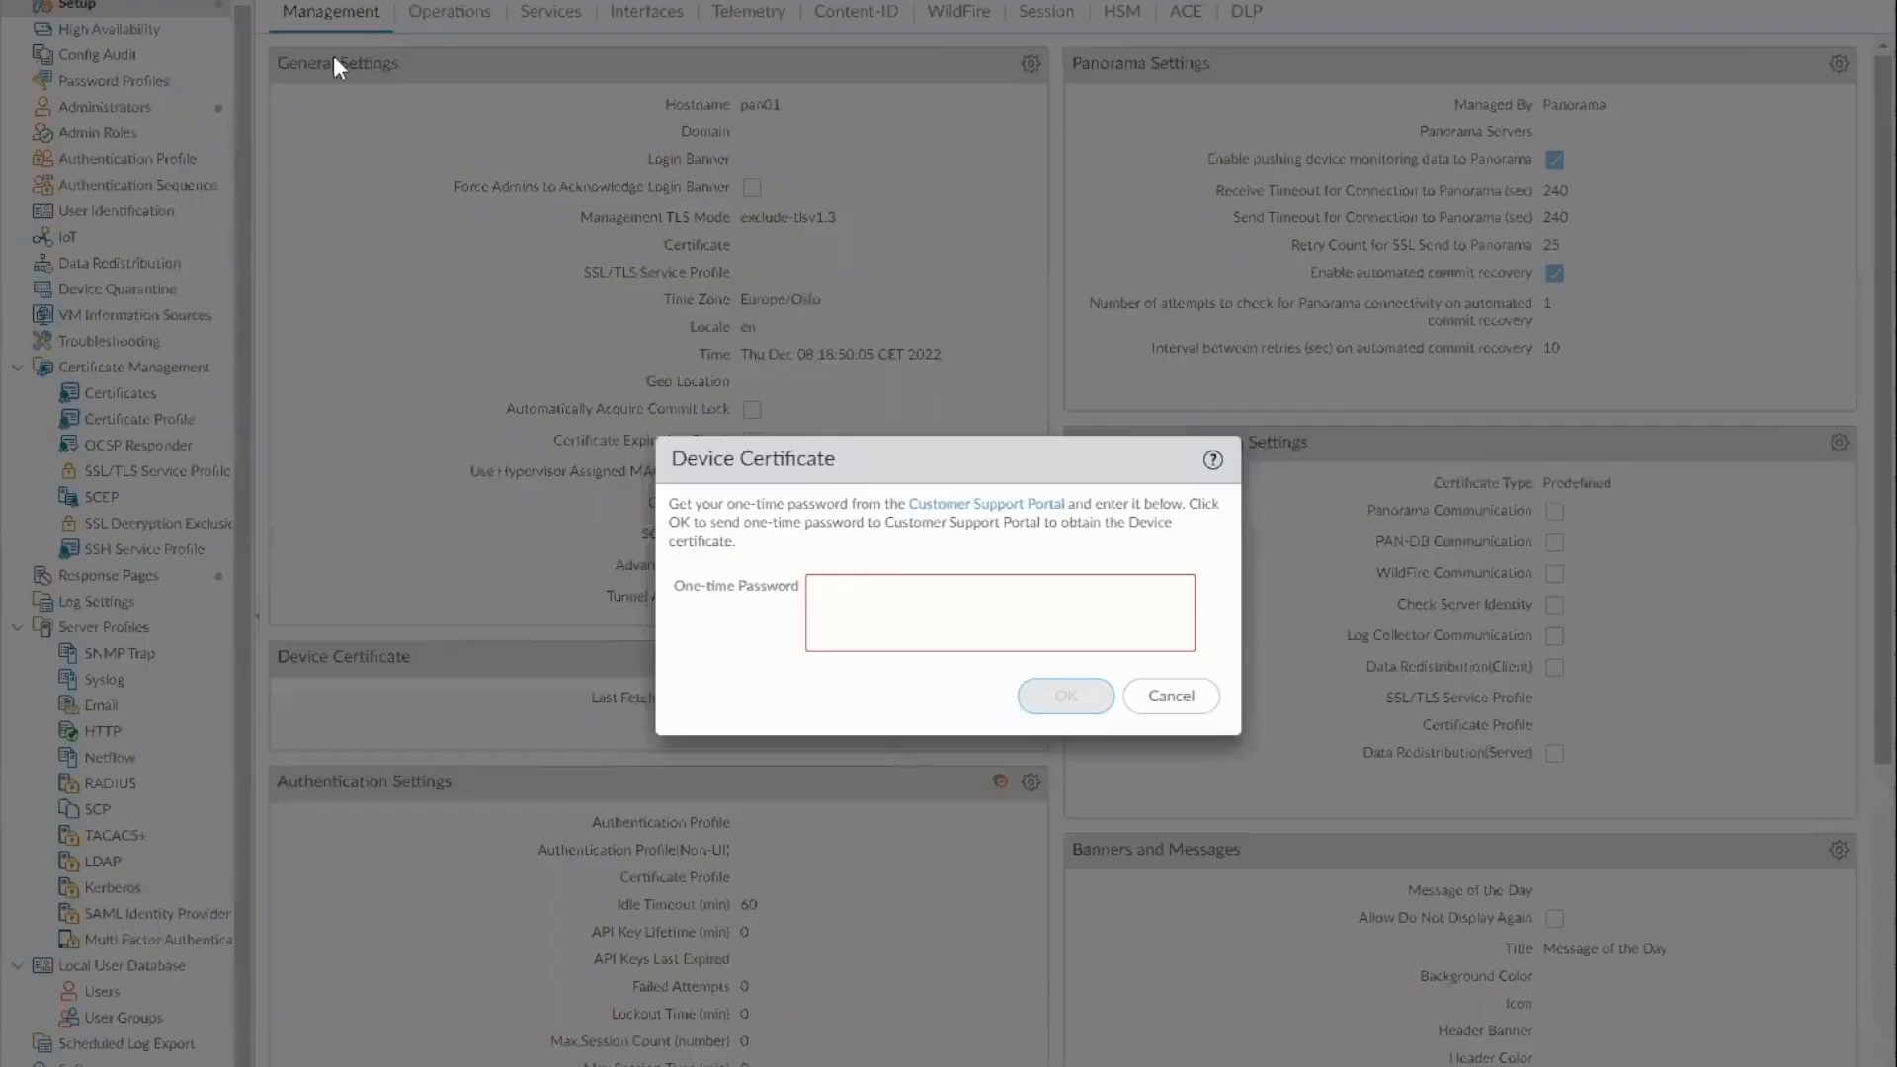
Switch back to the firewall and try to fetch the device certificate by submitting the copied one-time password
left_click(1001, 629)
key("ctrl+v")
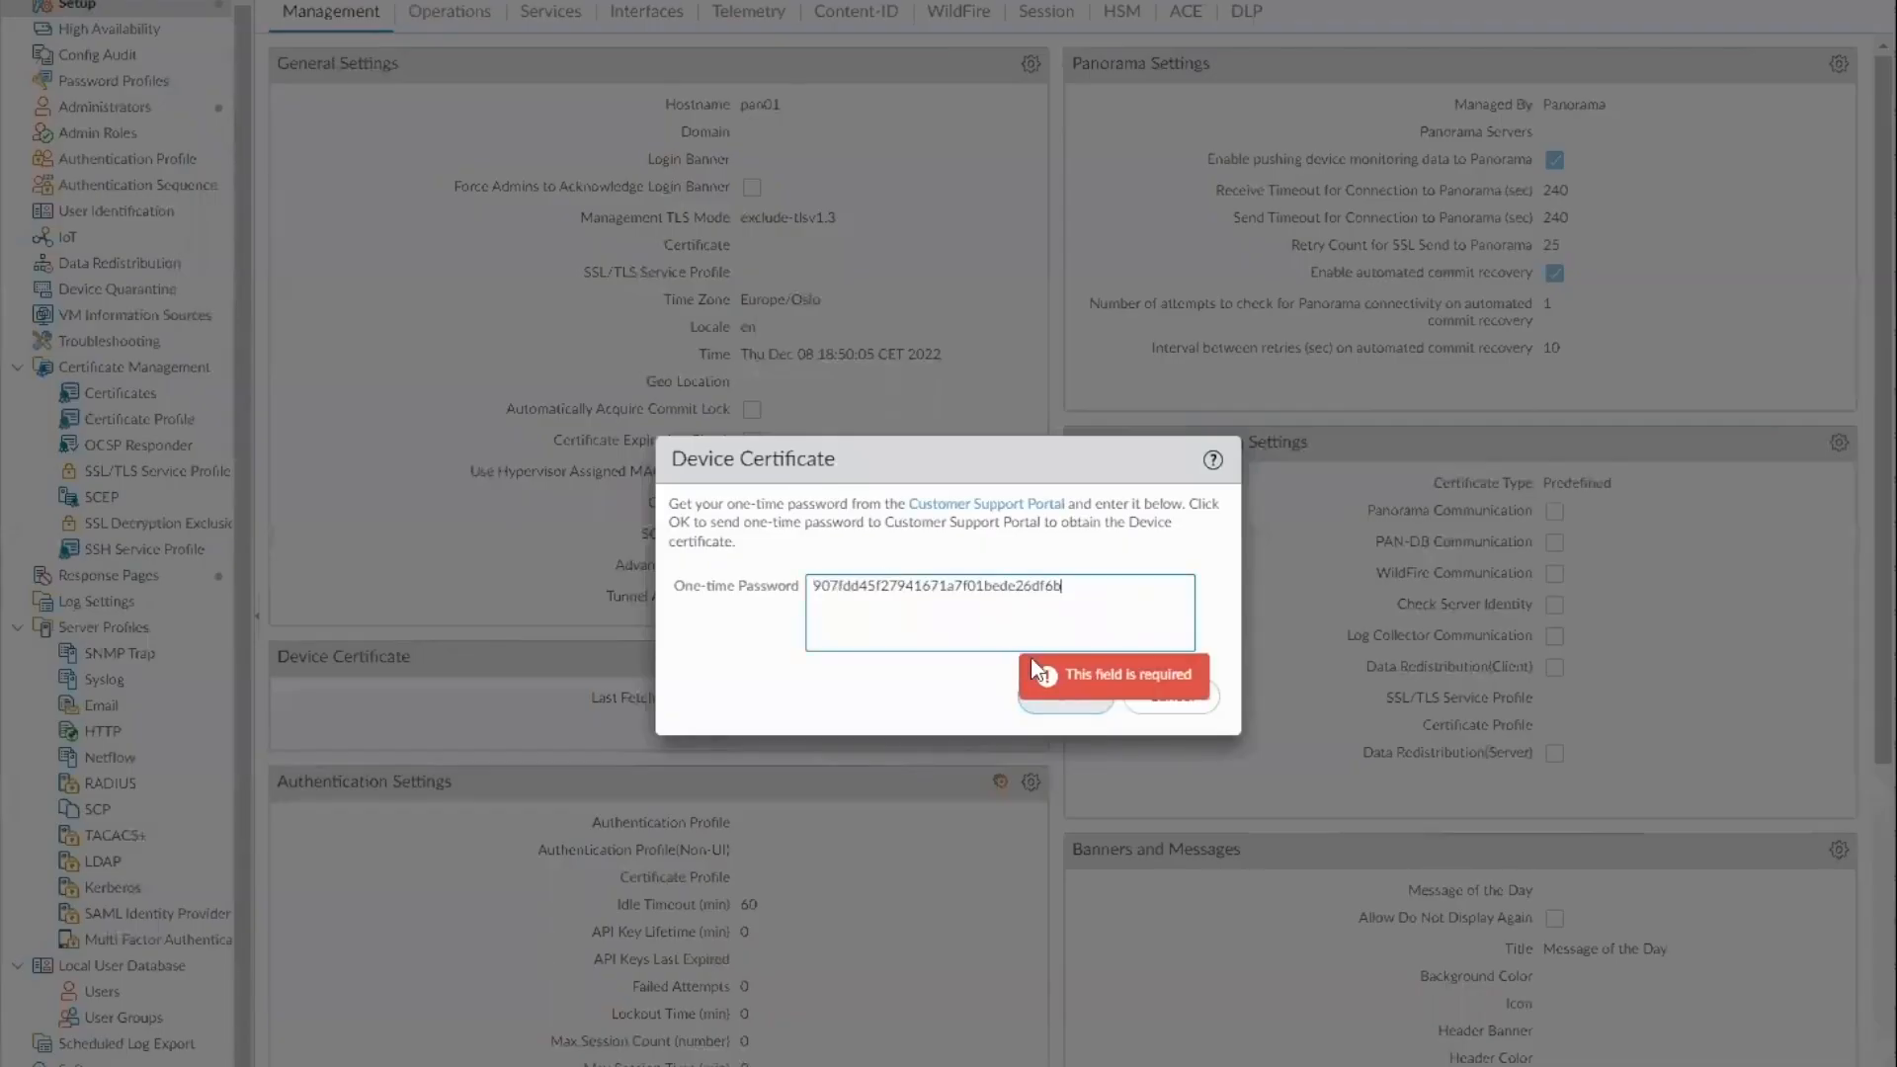
left_click(1081, 694)
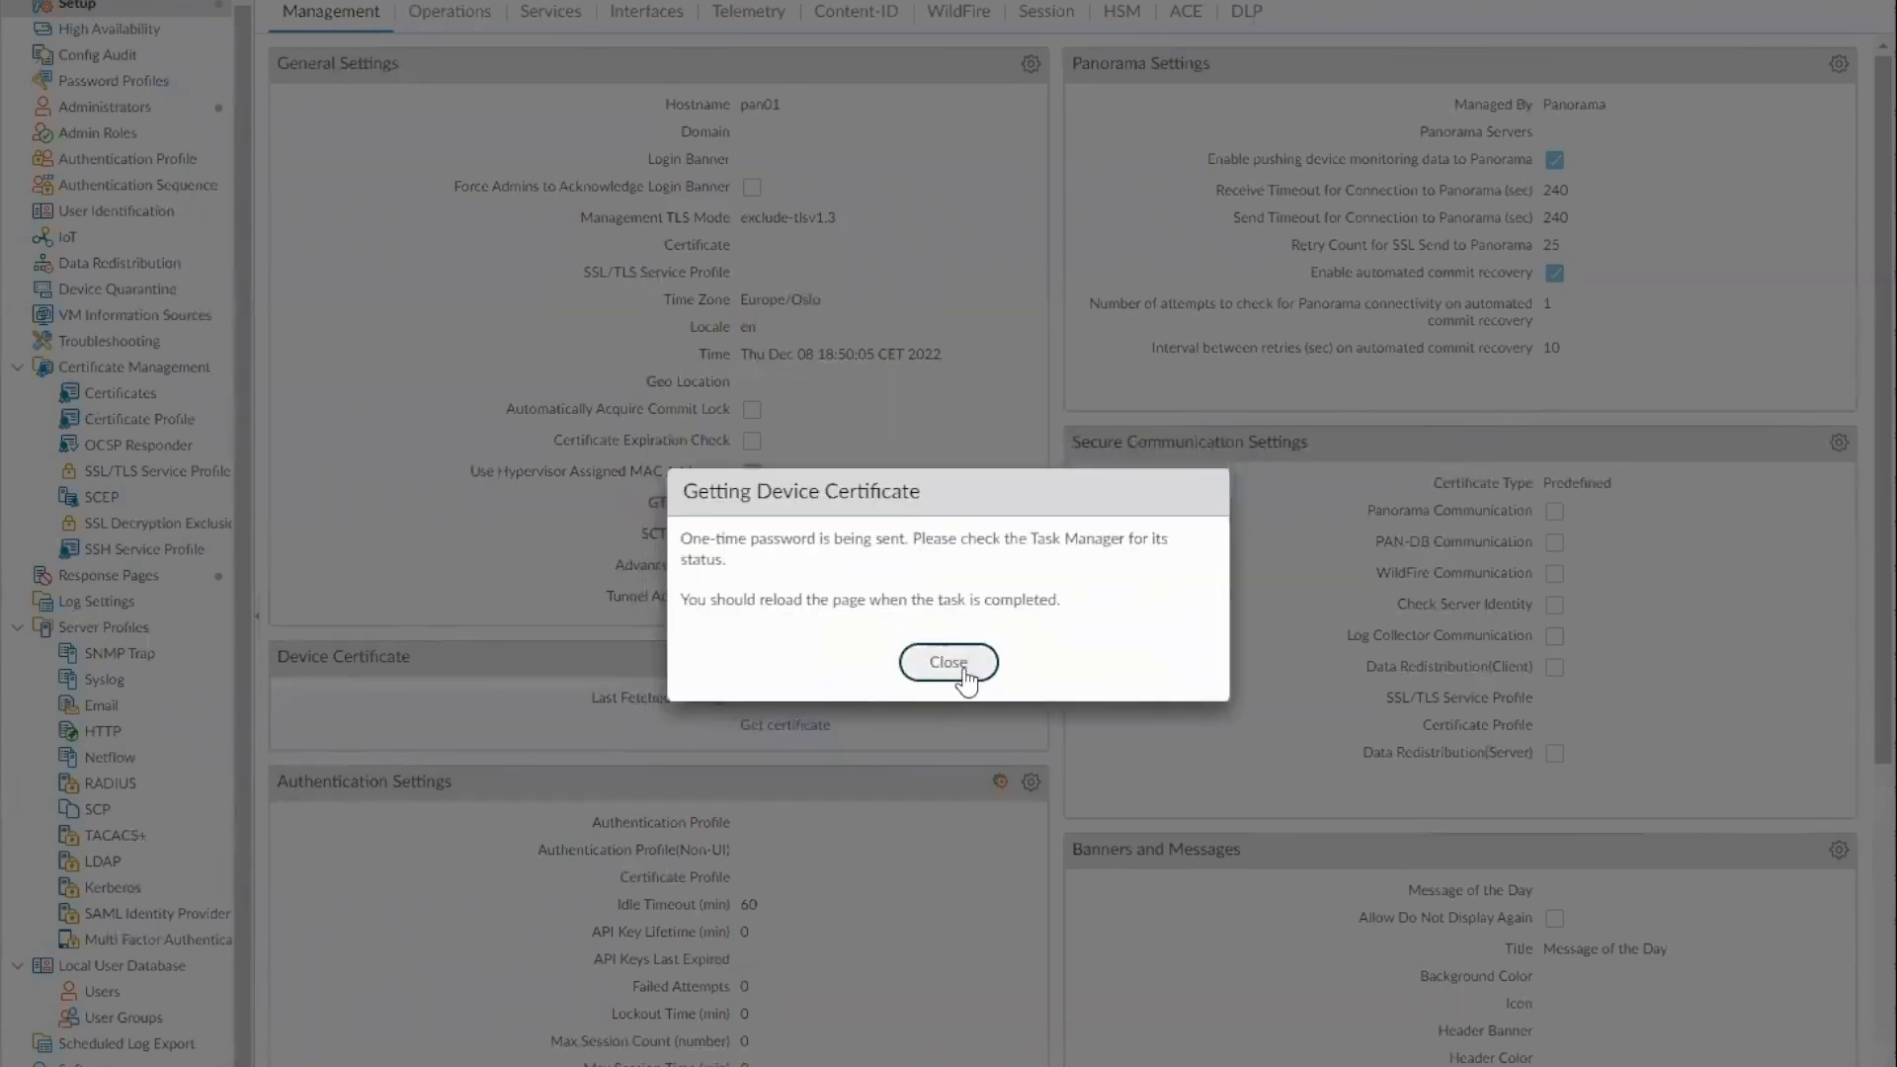
left_click(965, 672)
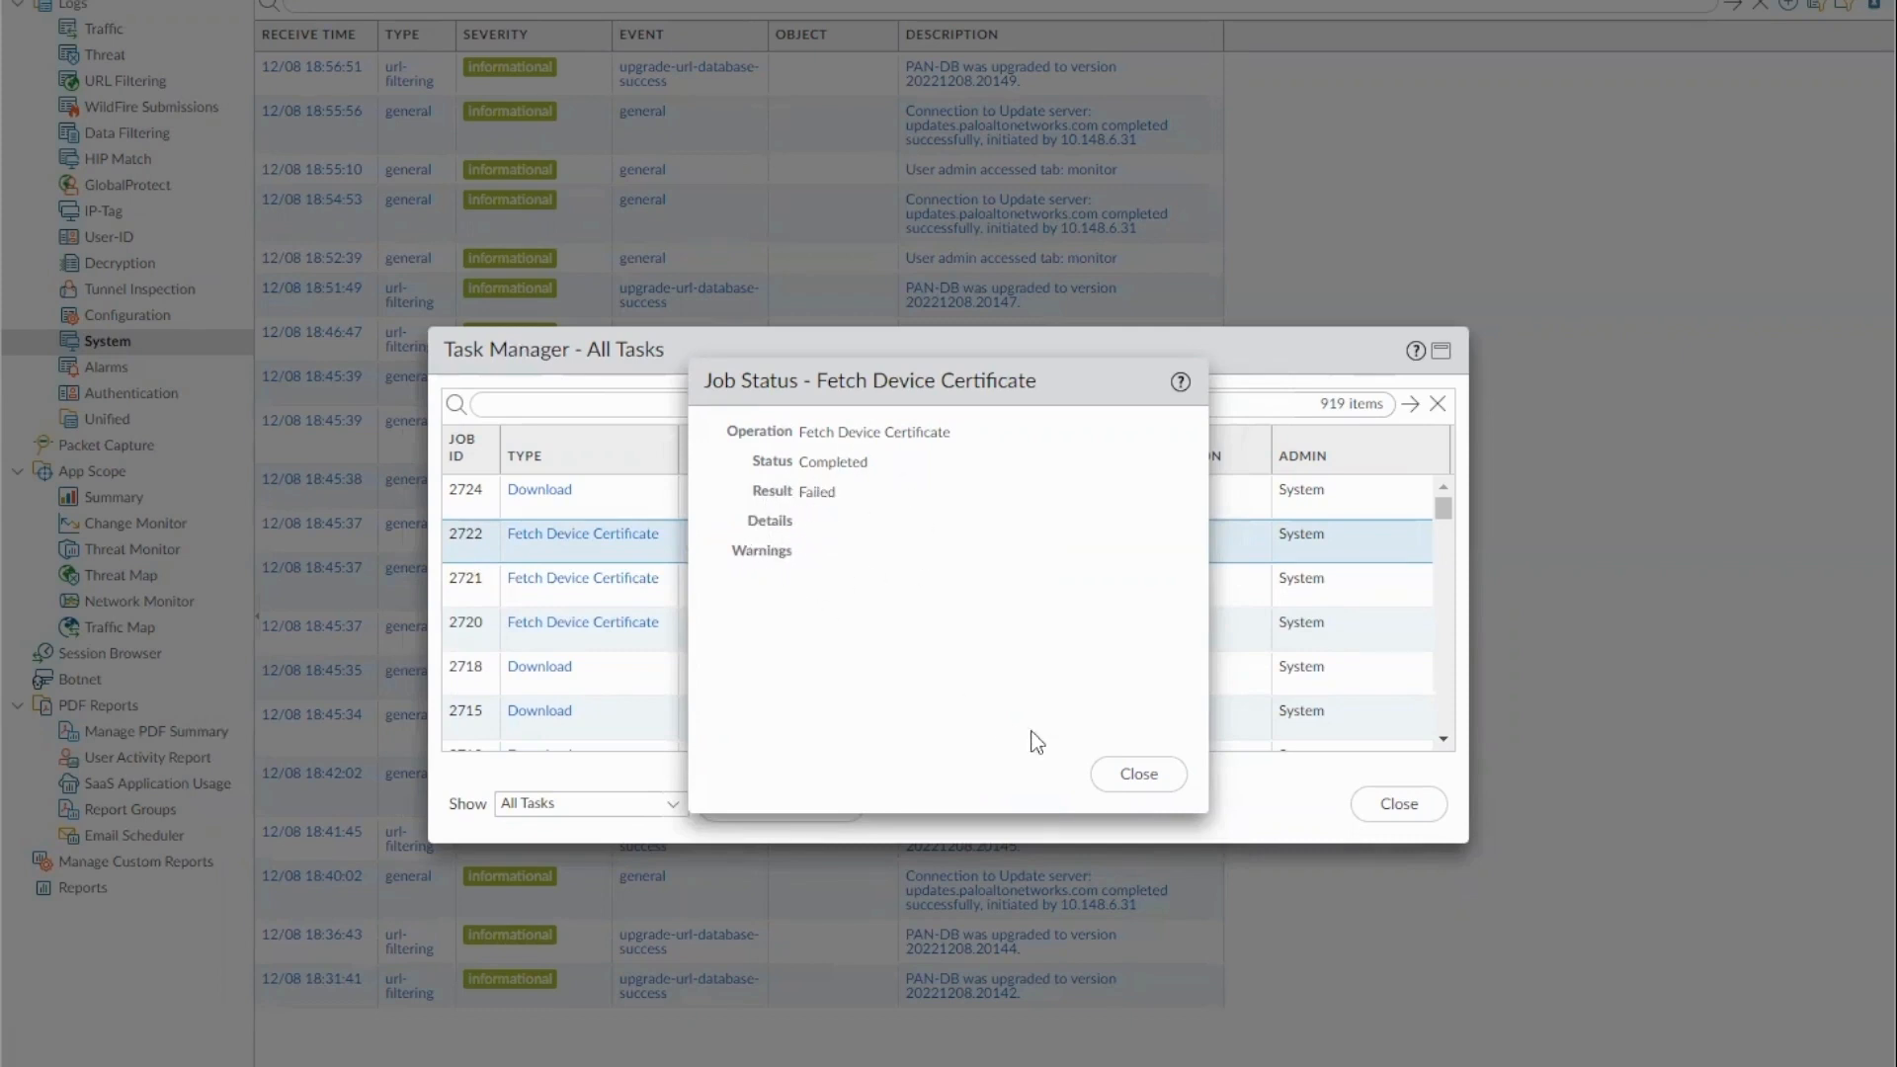
Review the job status of the latest Fetch Device Certificate task and close the Task Manager
left_click(1138, 773)
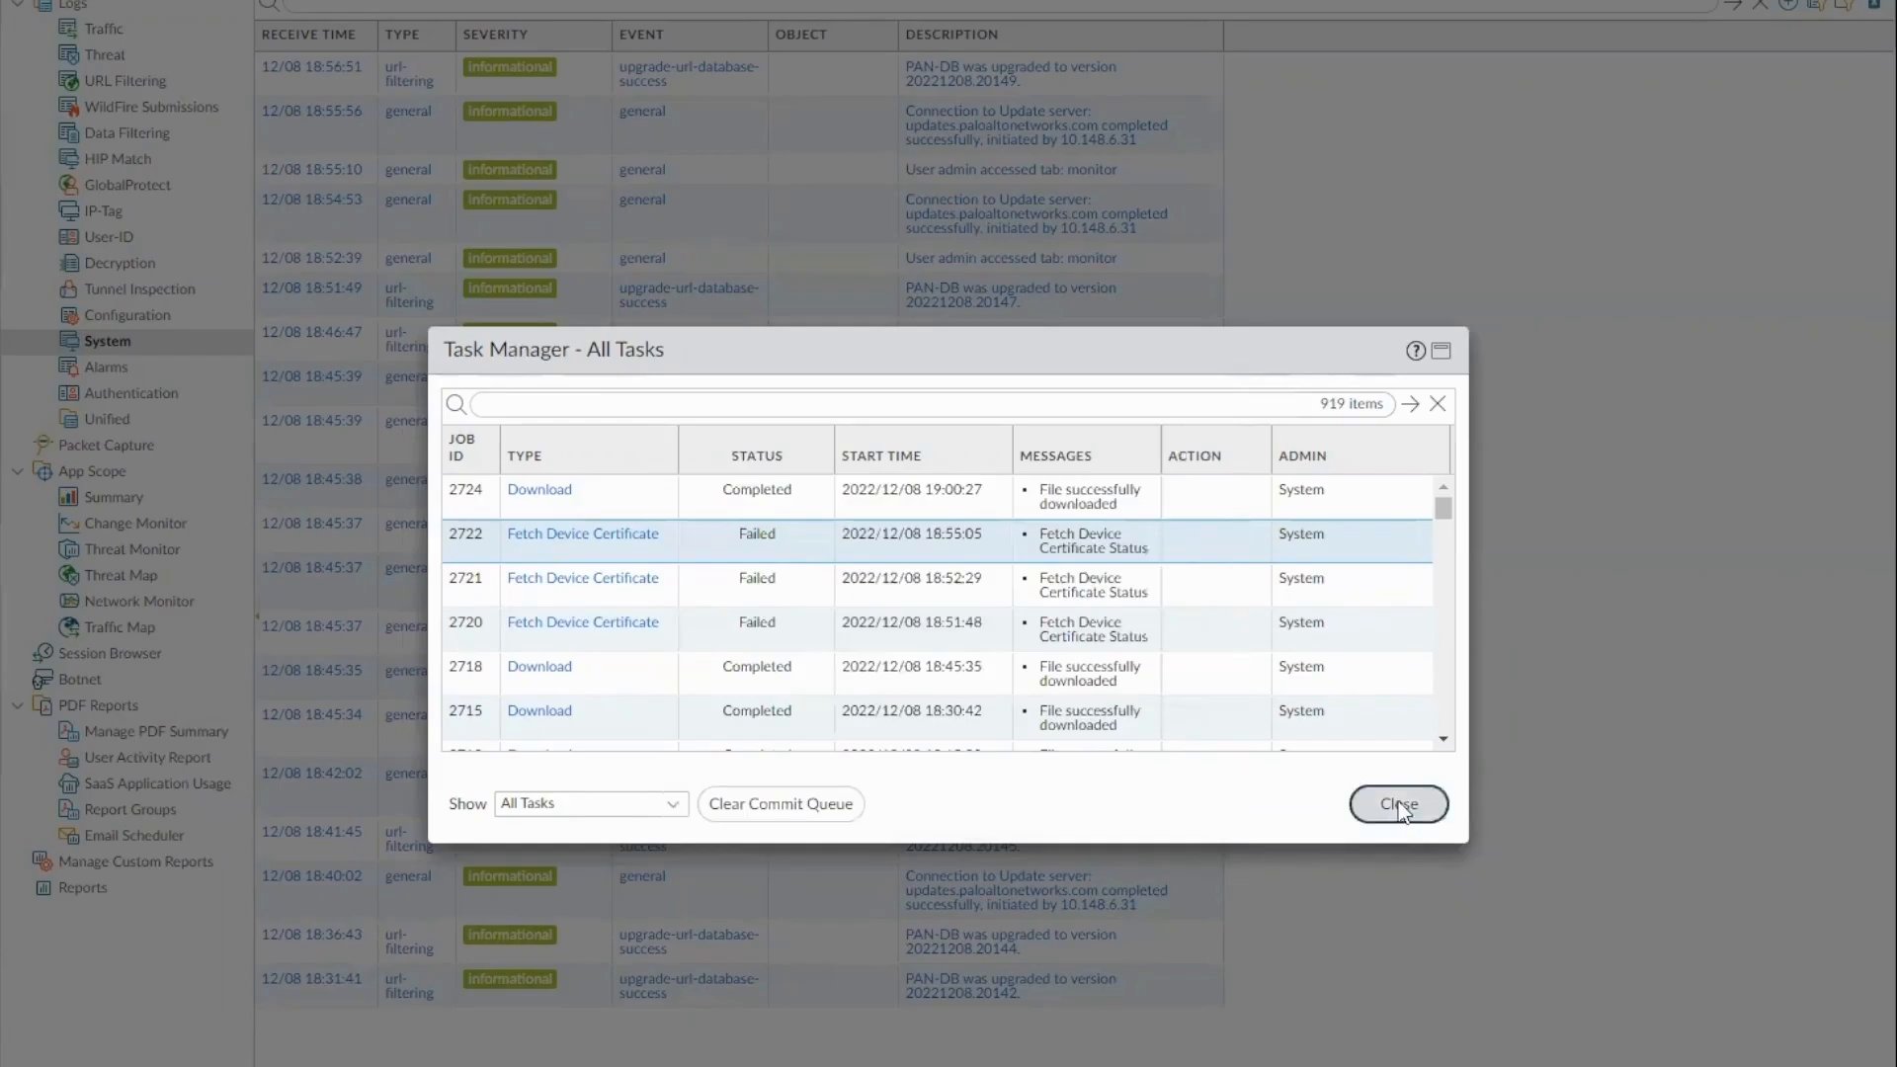
left_click(1399, 804)
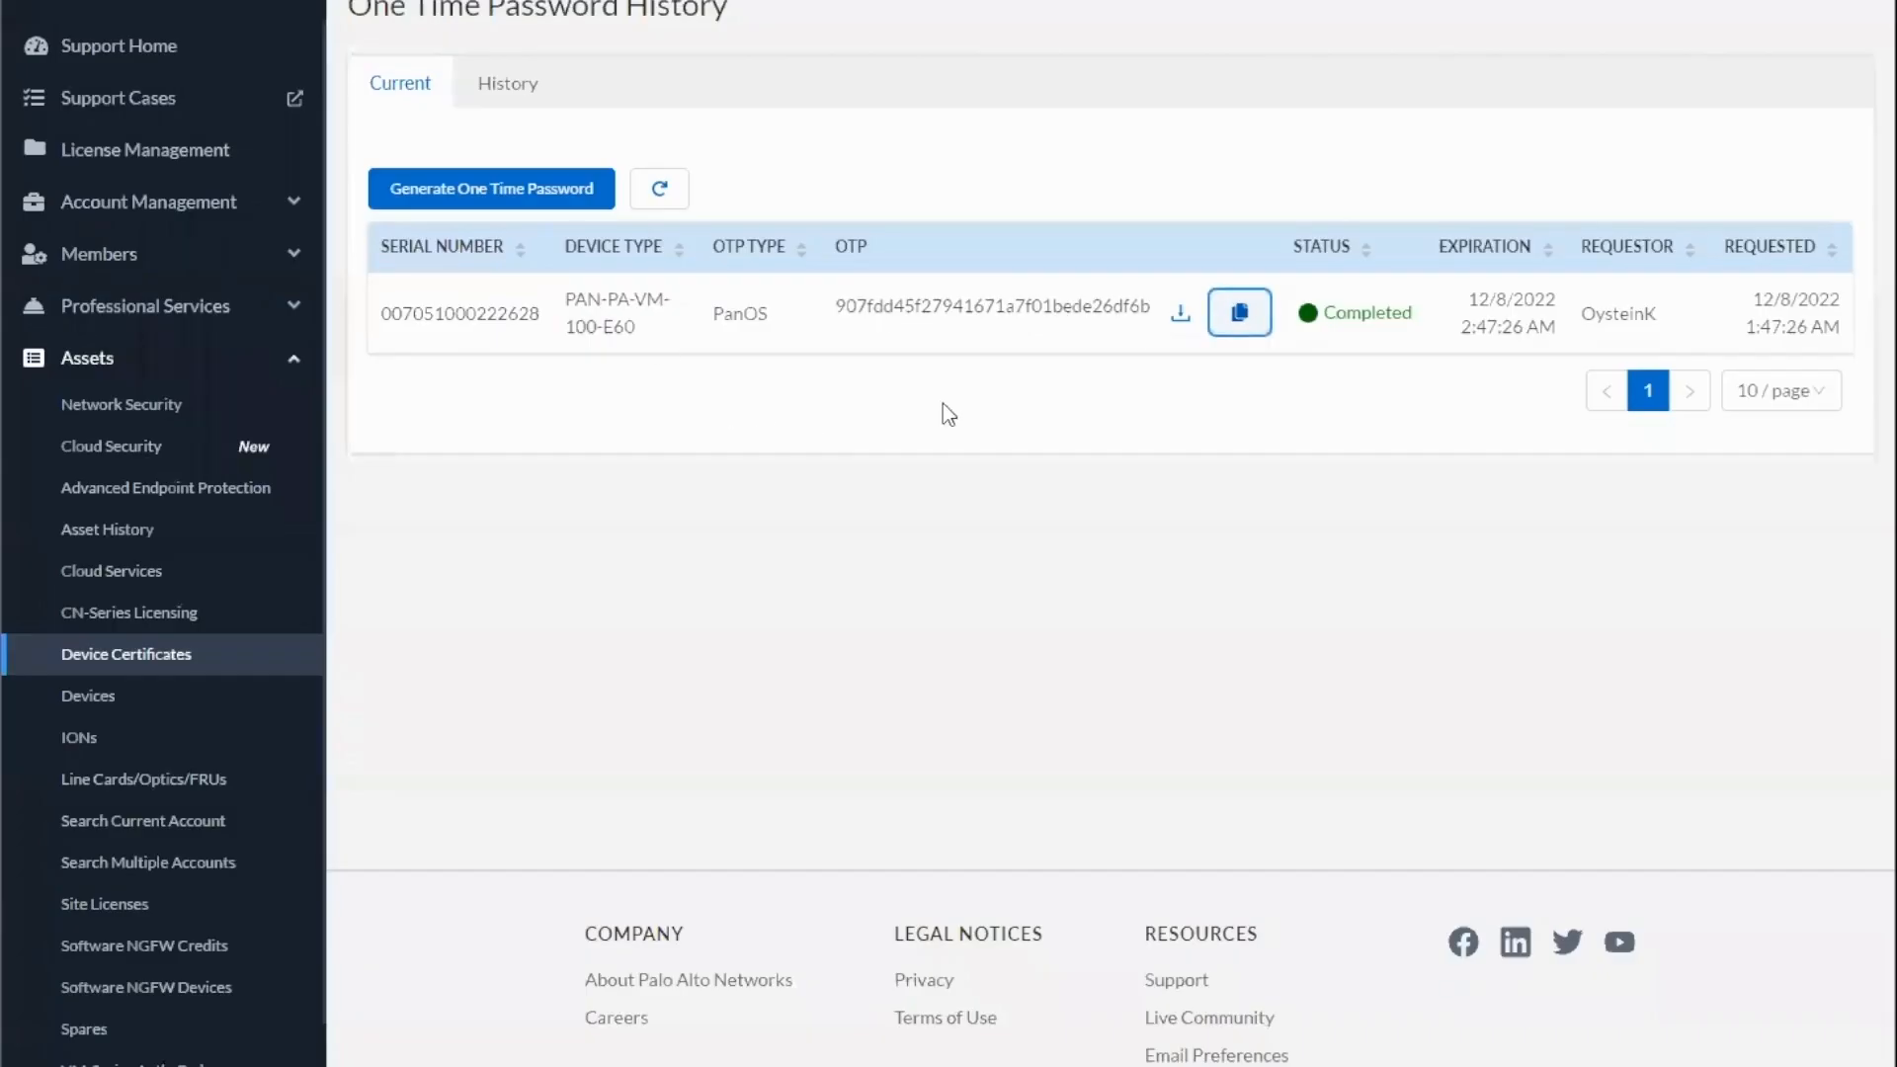
Copy the one-time password from the portal's OTP history, submit it in the firewall's device certificate request, and check the fetch job's progress
left_click(1239, 313)
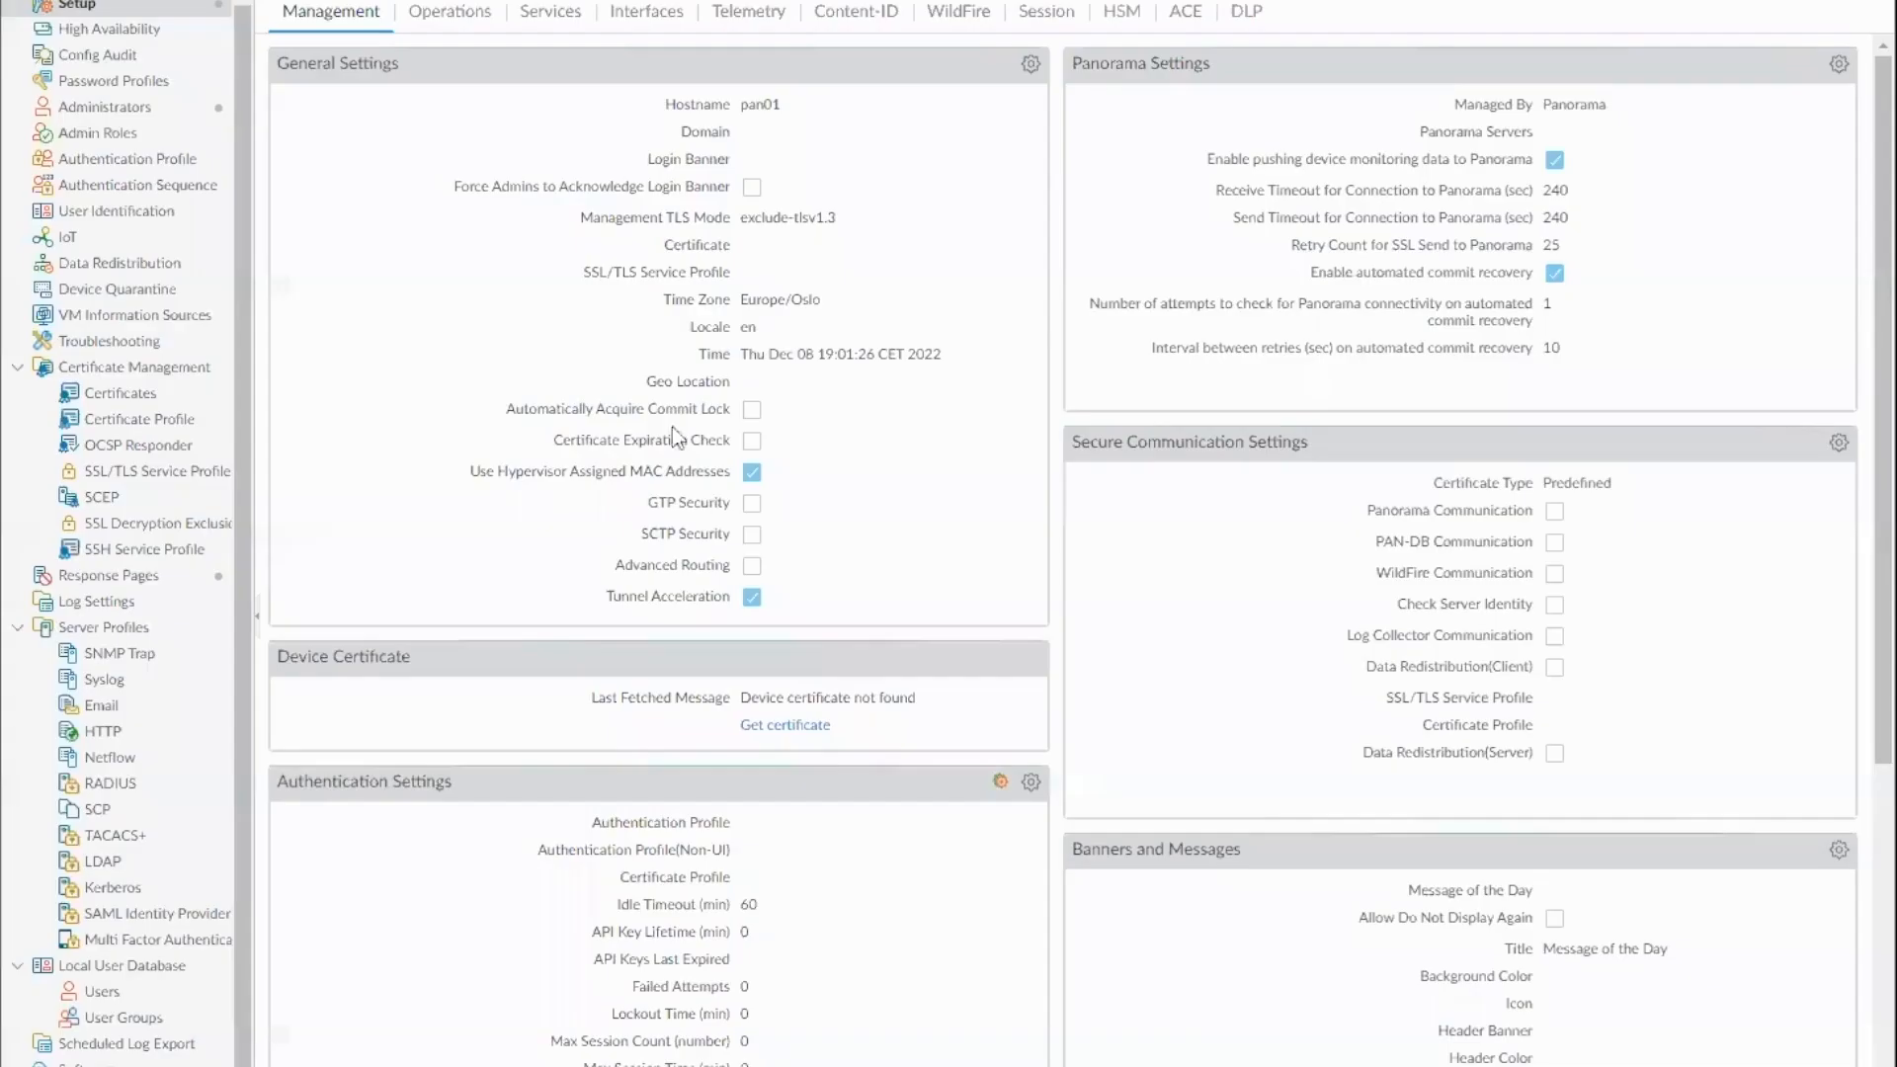
left_click(785, 725)
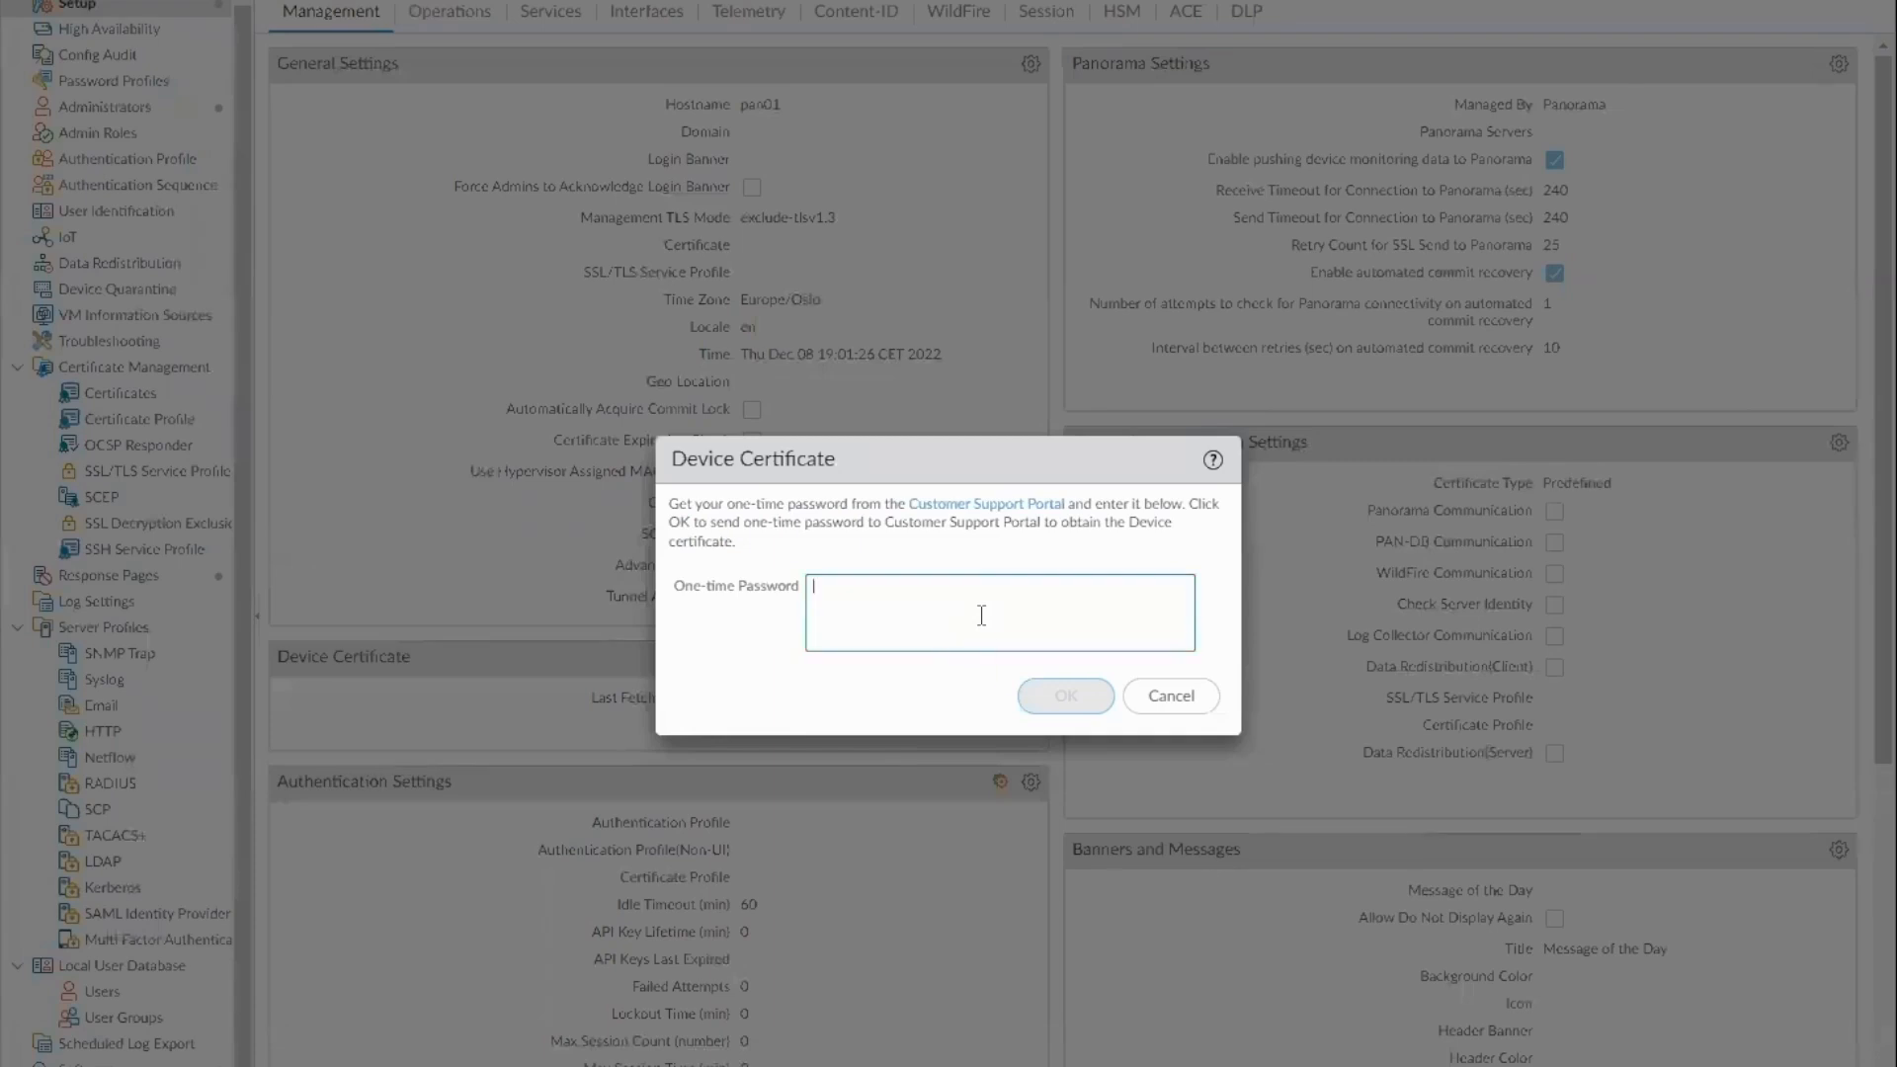
left_click(980, 623)
key("ctrl+v")
left_click(1065, 696)
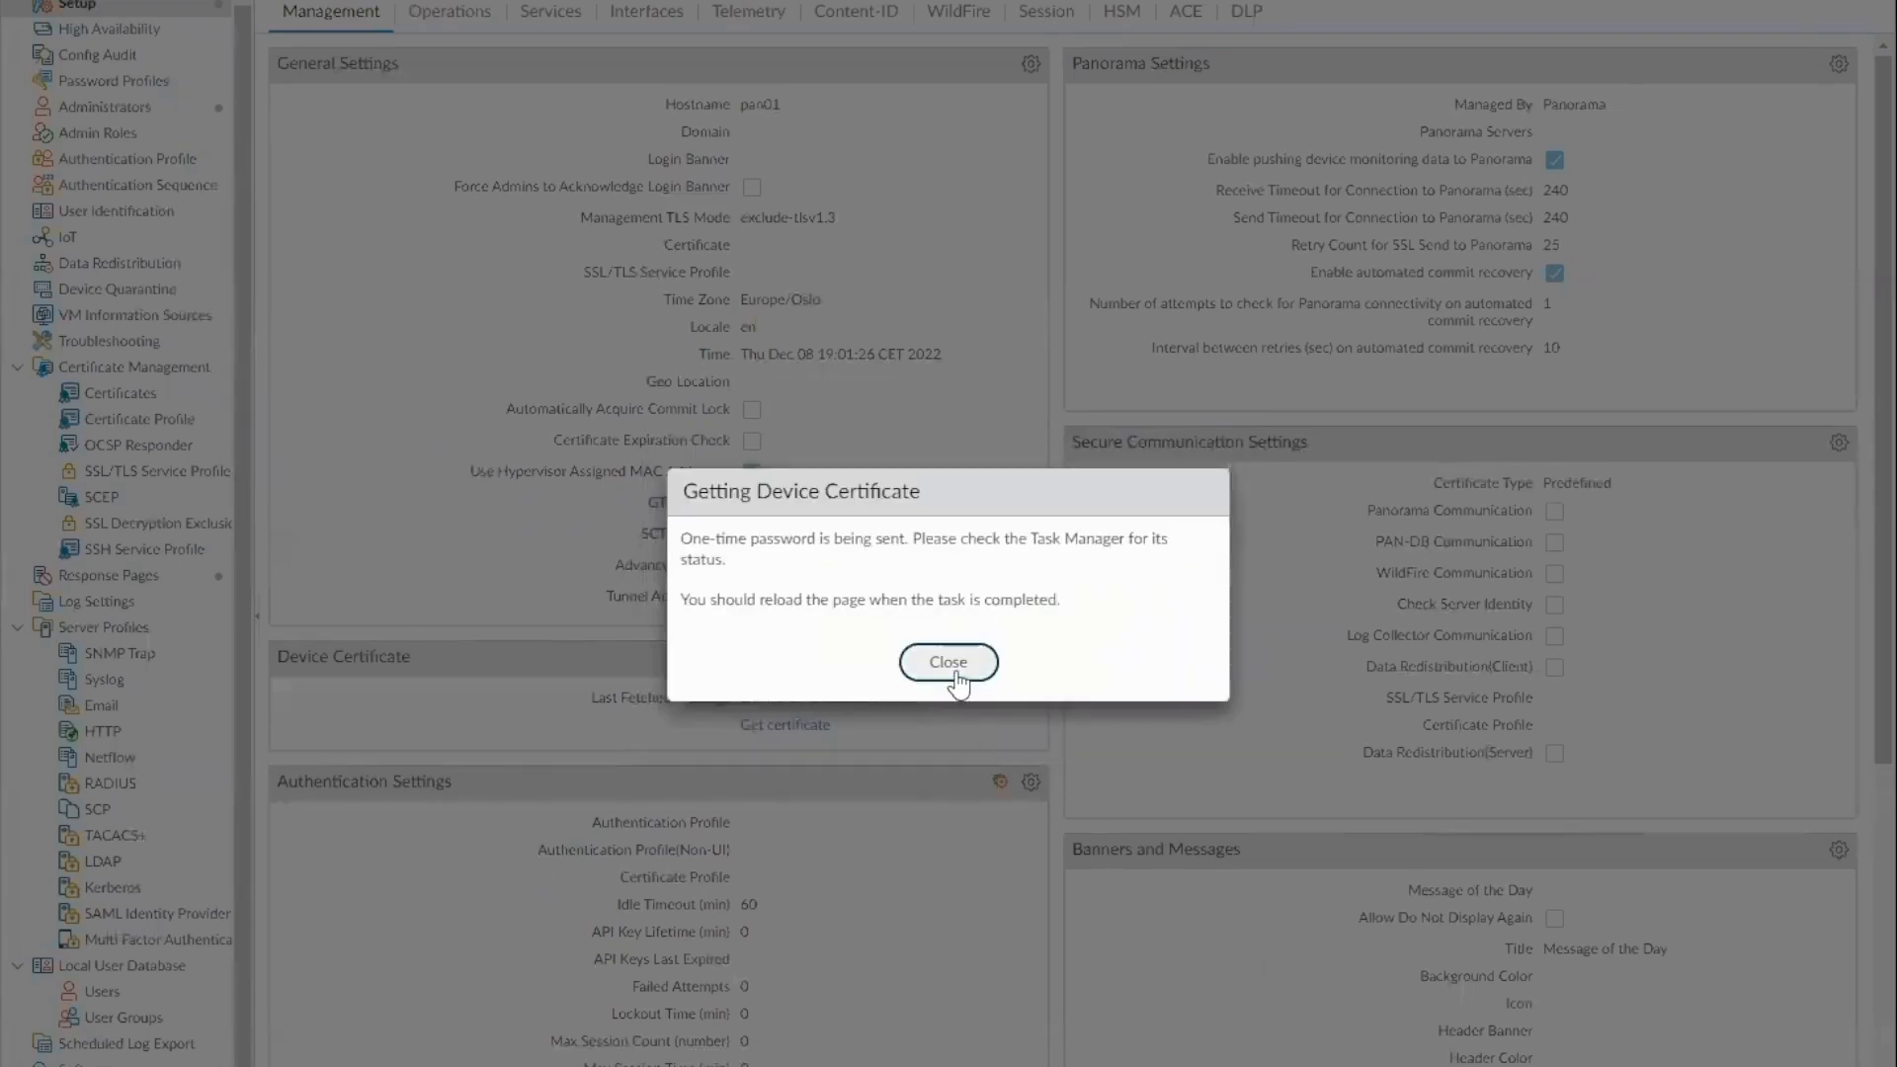
left_click(951, 663)
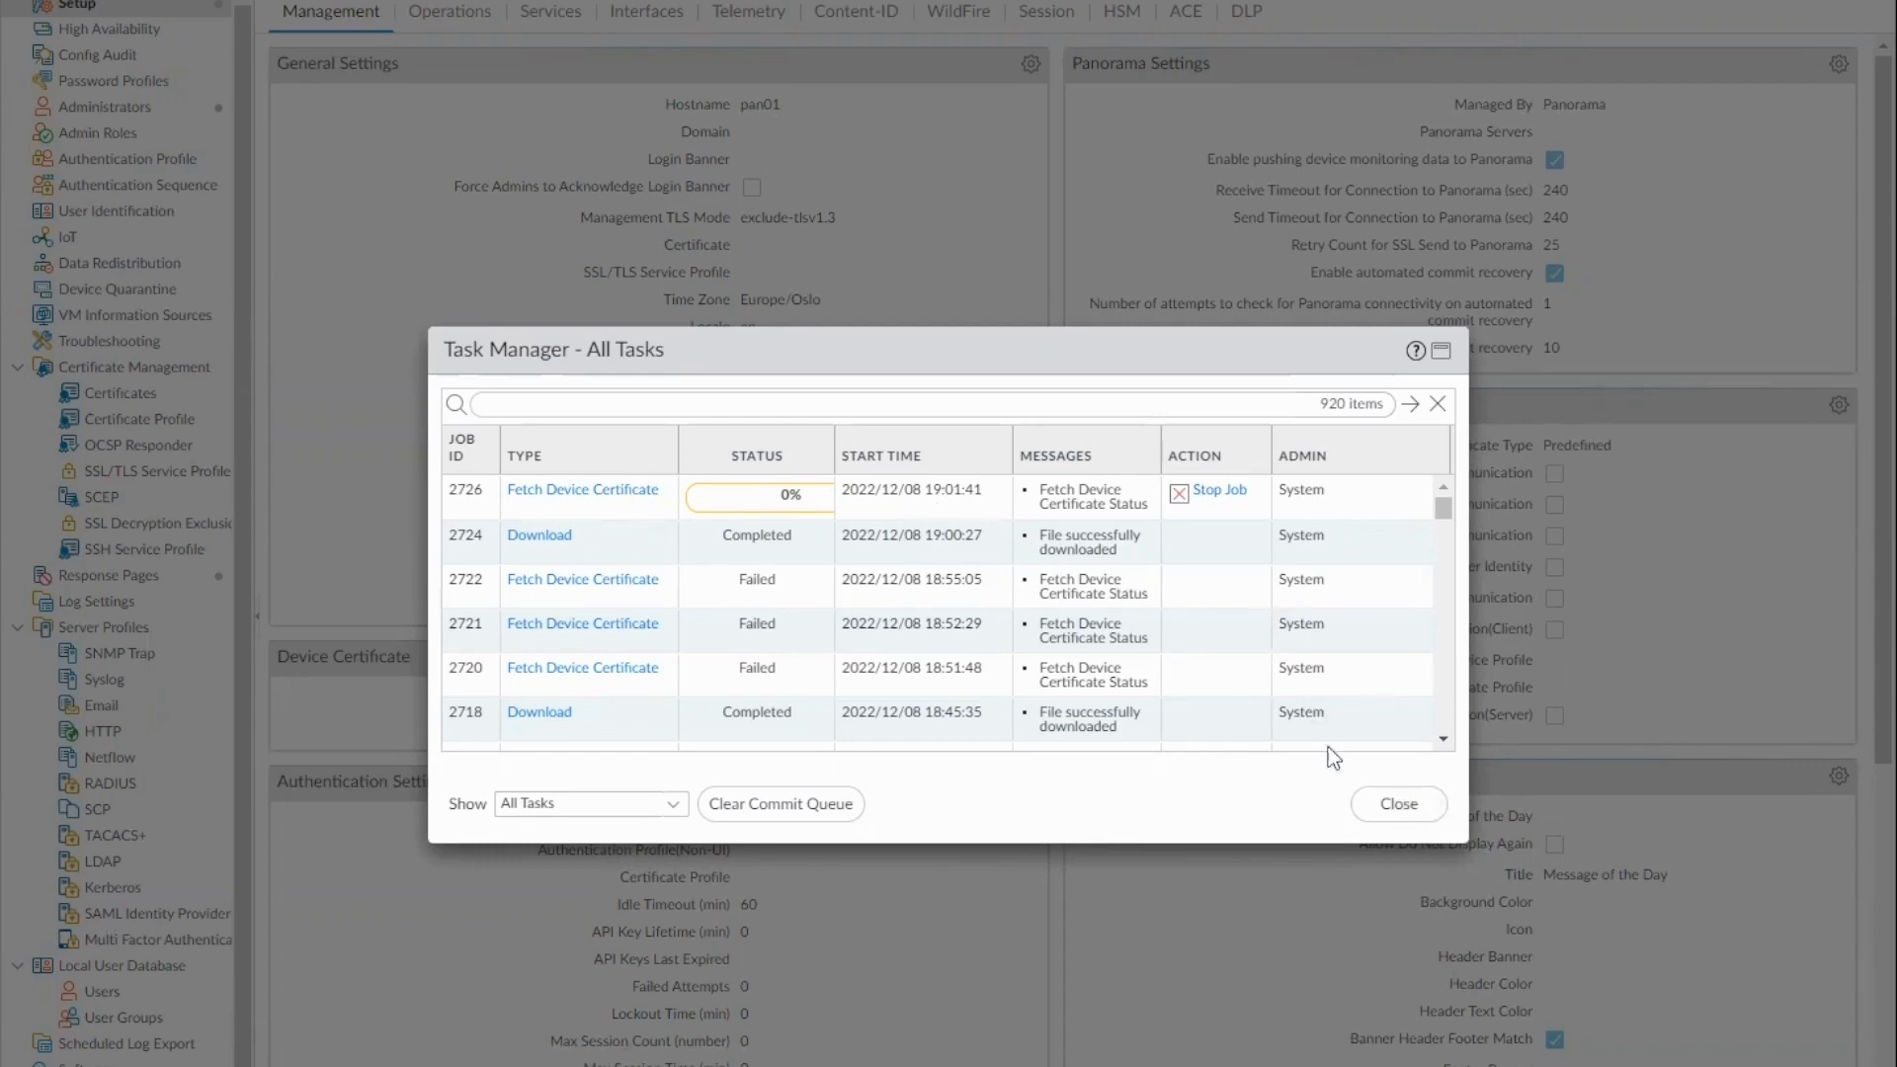
left_click(1388, 808)
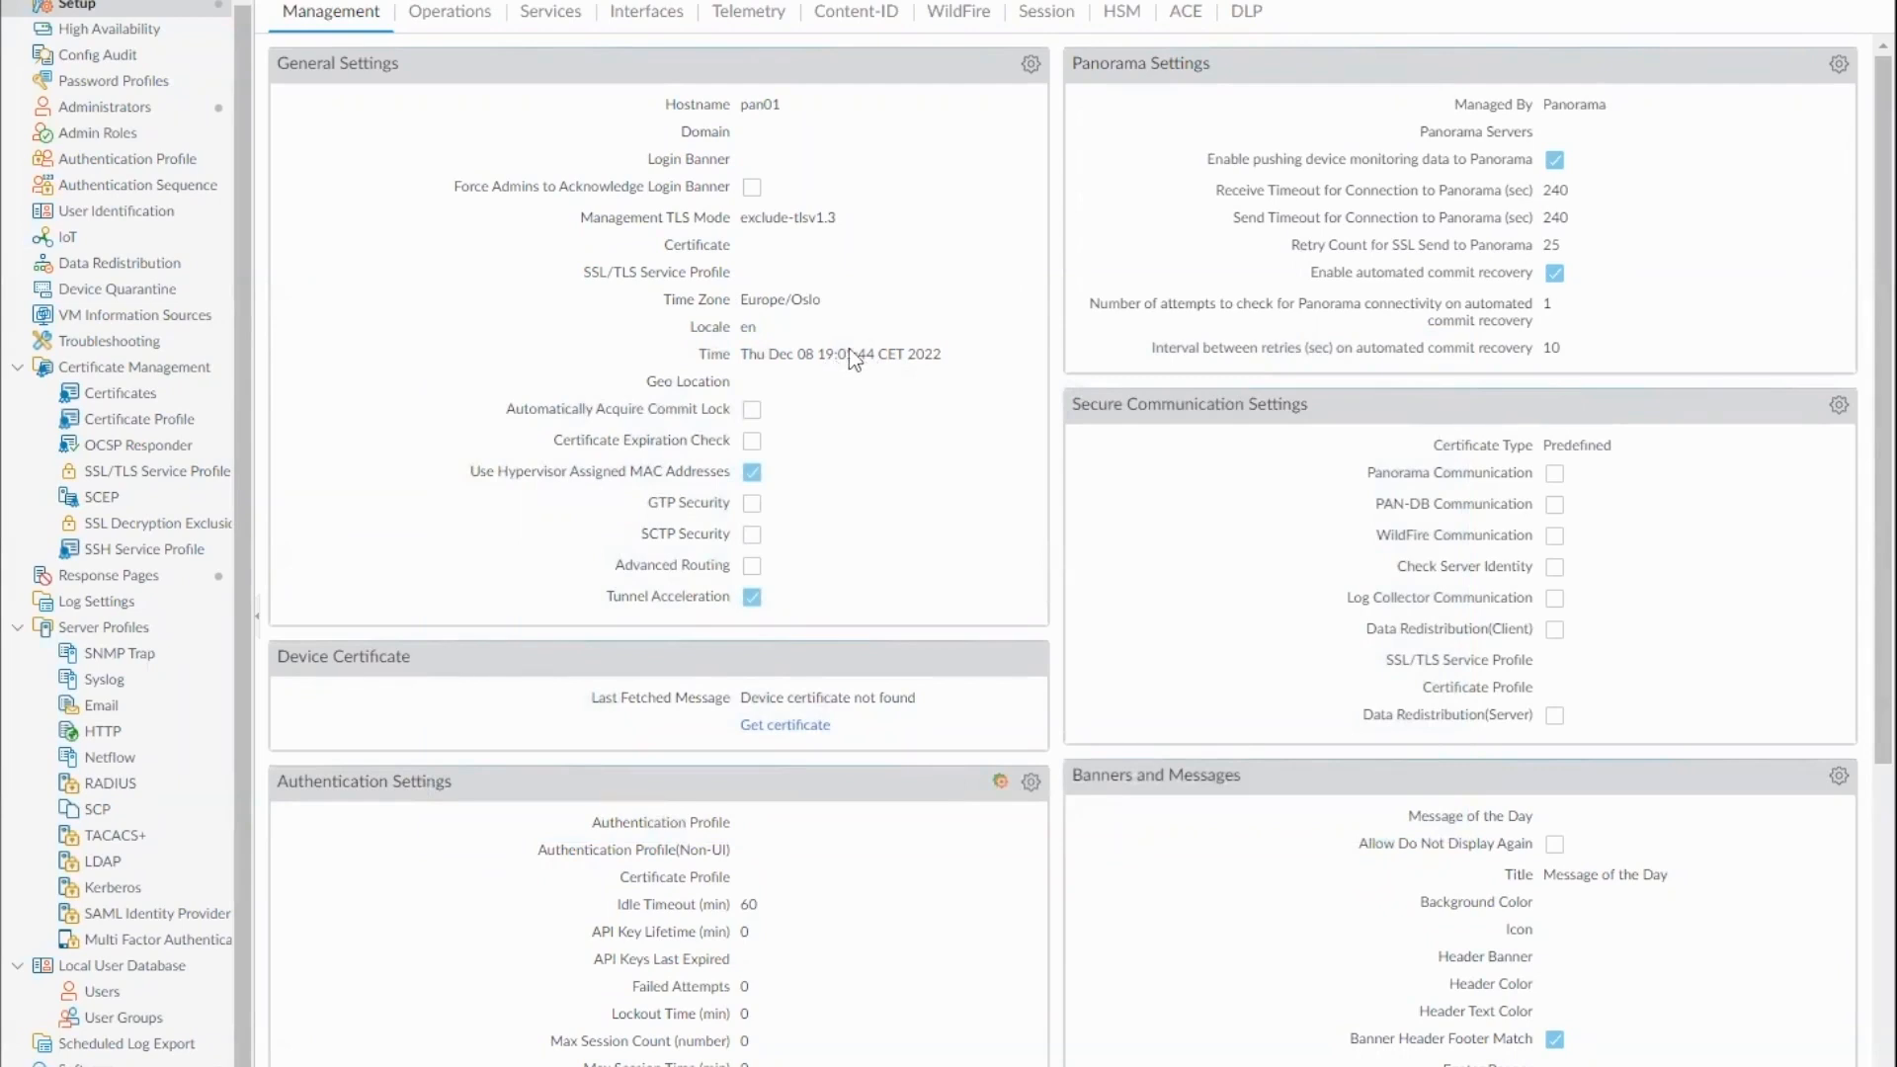
Set the primary NTP server address to 0.pool.ntp.org in the firewall's service settings
left_click(533, 14)
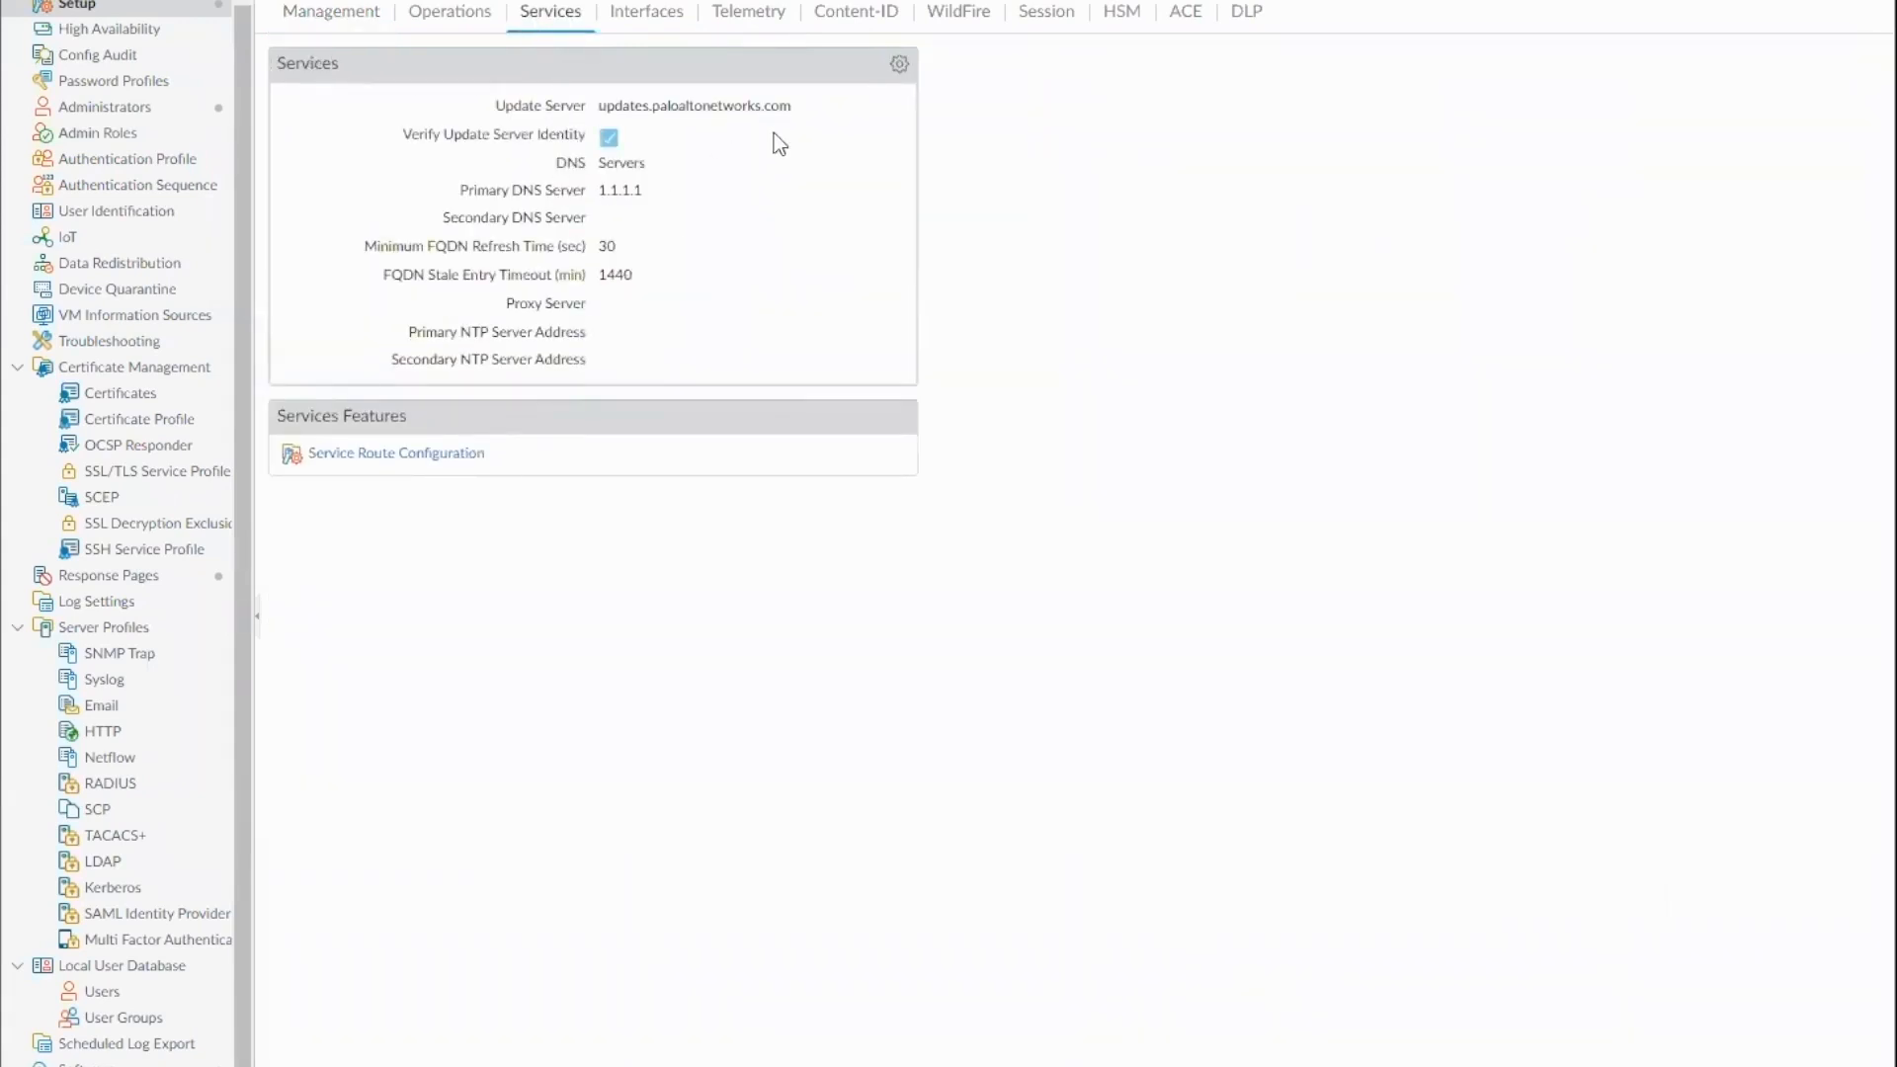
left_click(899, 64)
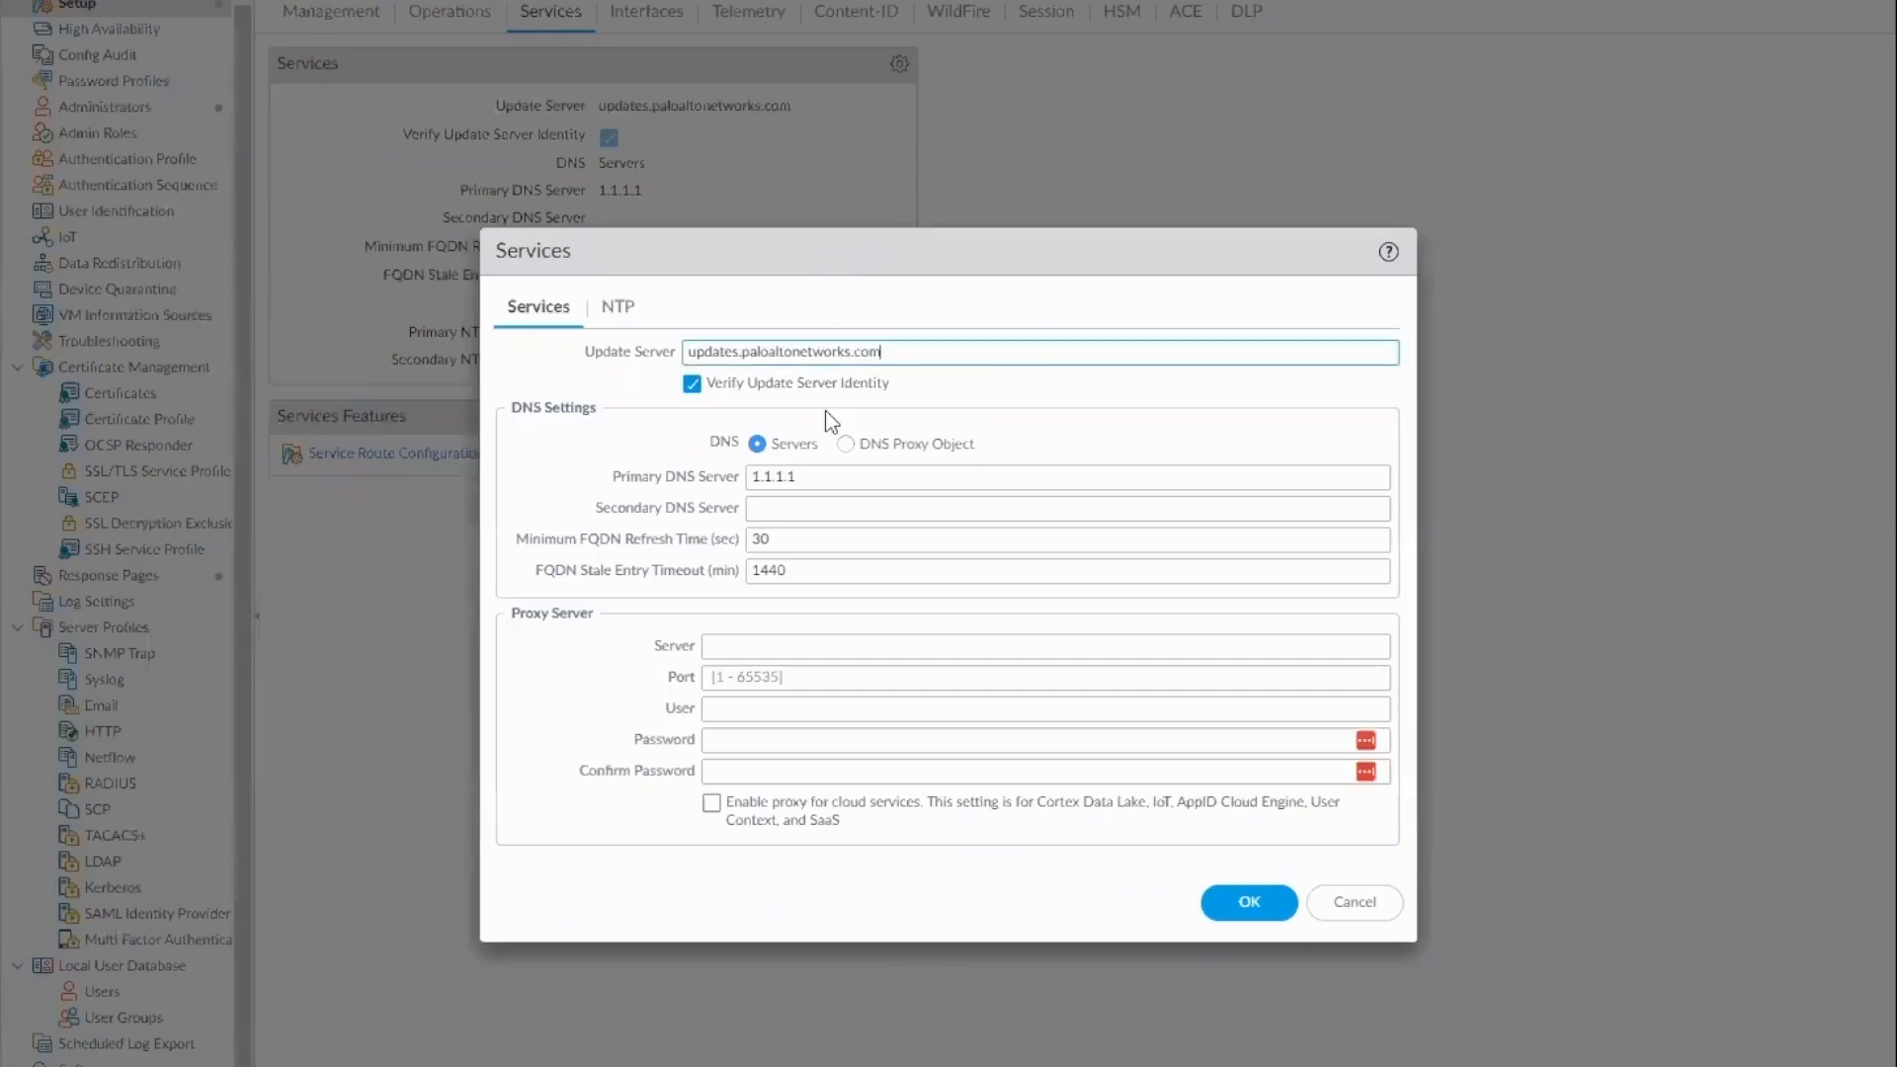
left_click(616, 308)
left_click(750, 383)
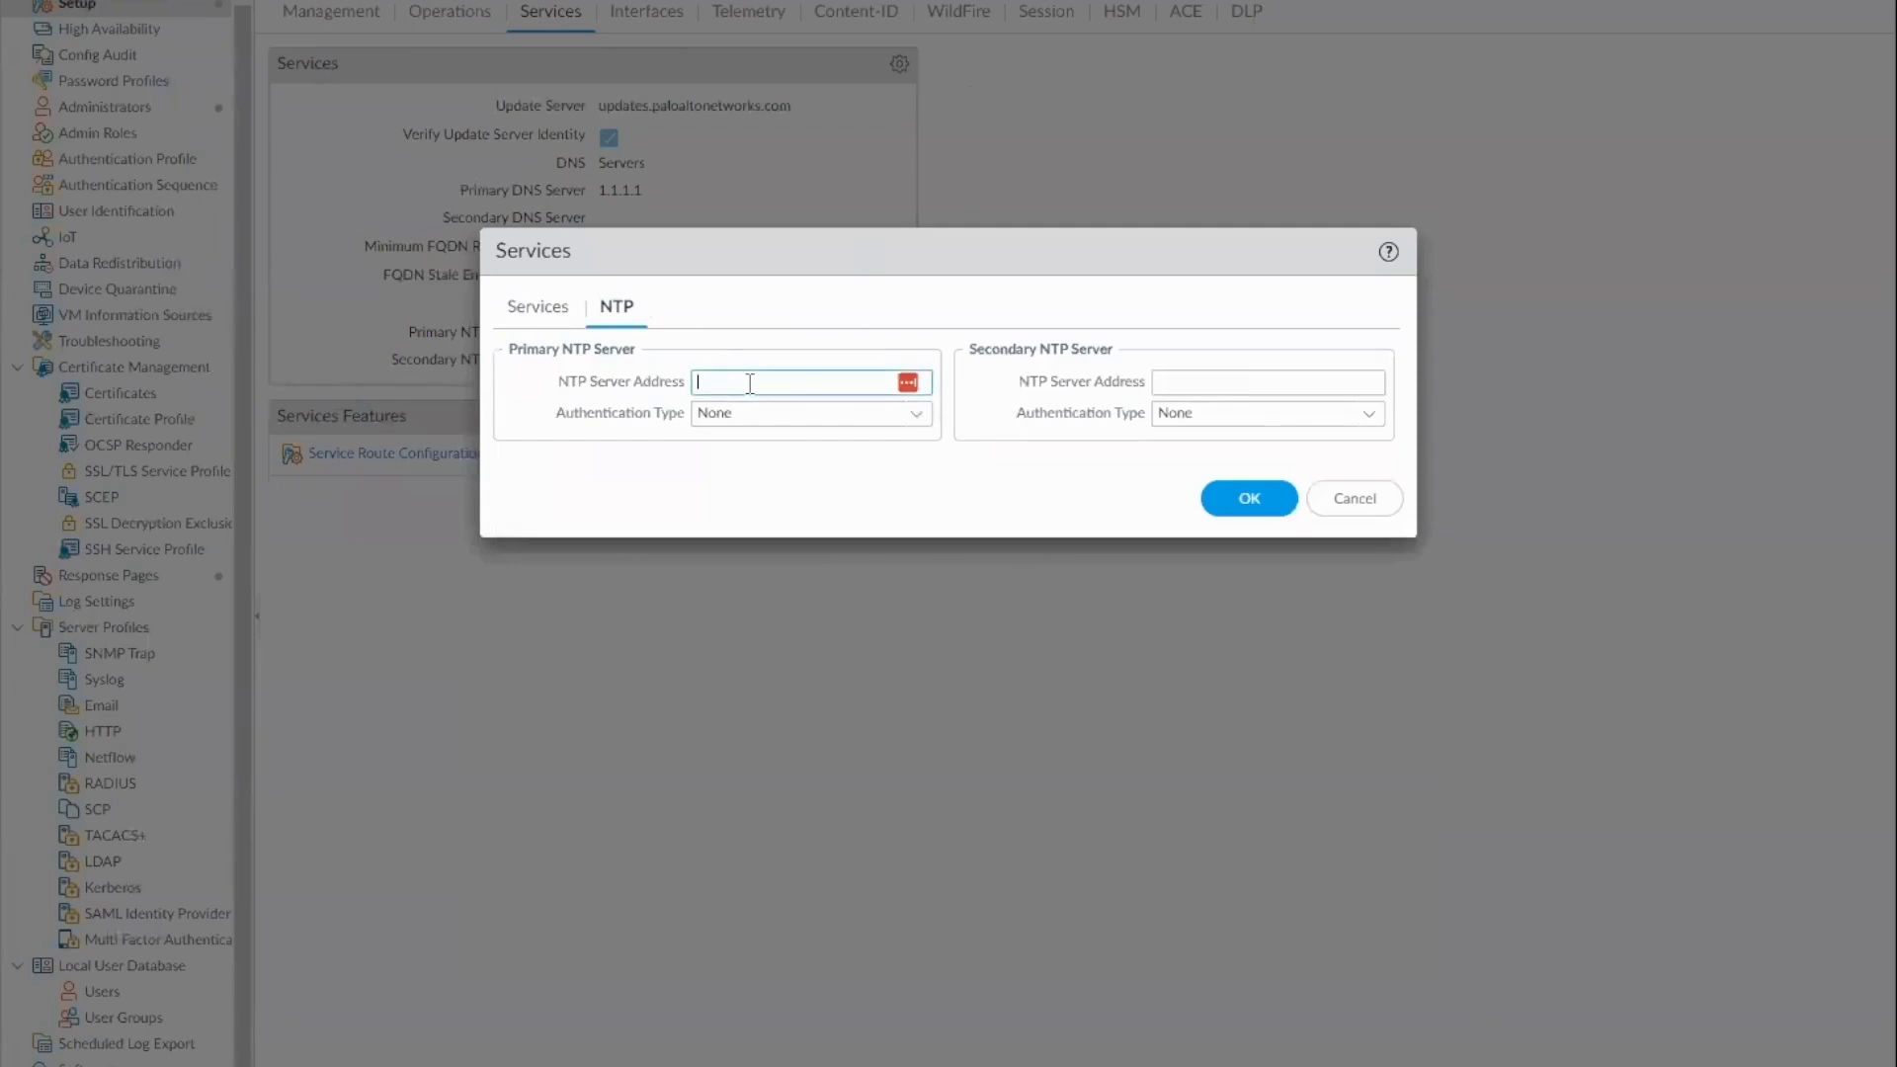
type("0.pool.ntp.org")
Set the secondary NTP server address to 1.pool.ntp.org and save the service settings
left_click(1193, 379)
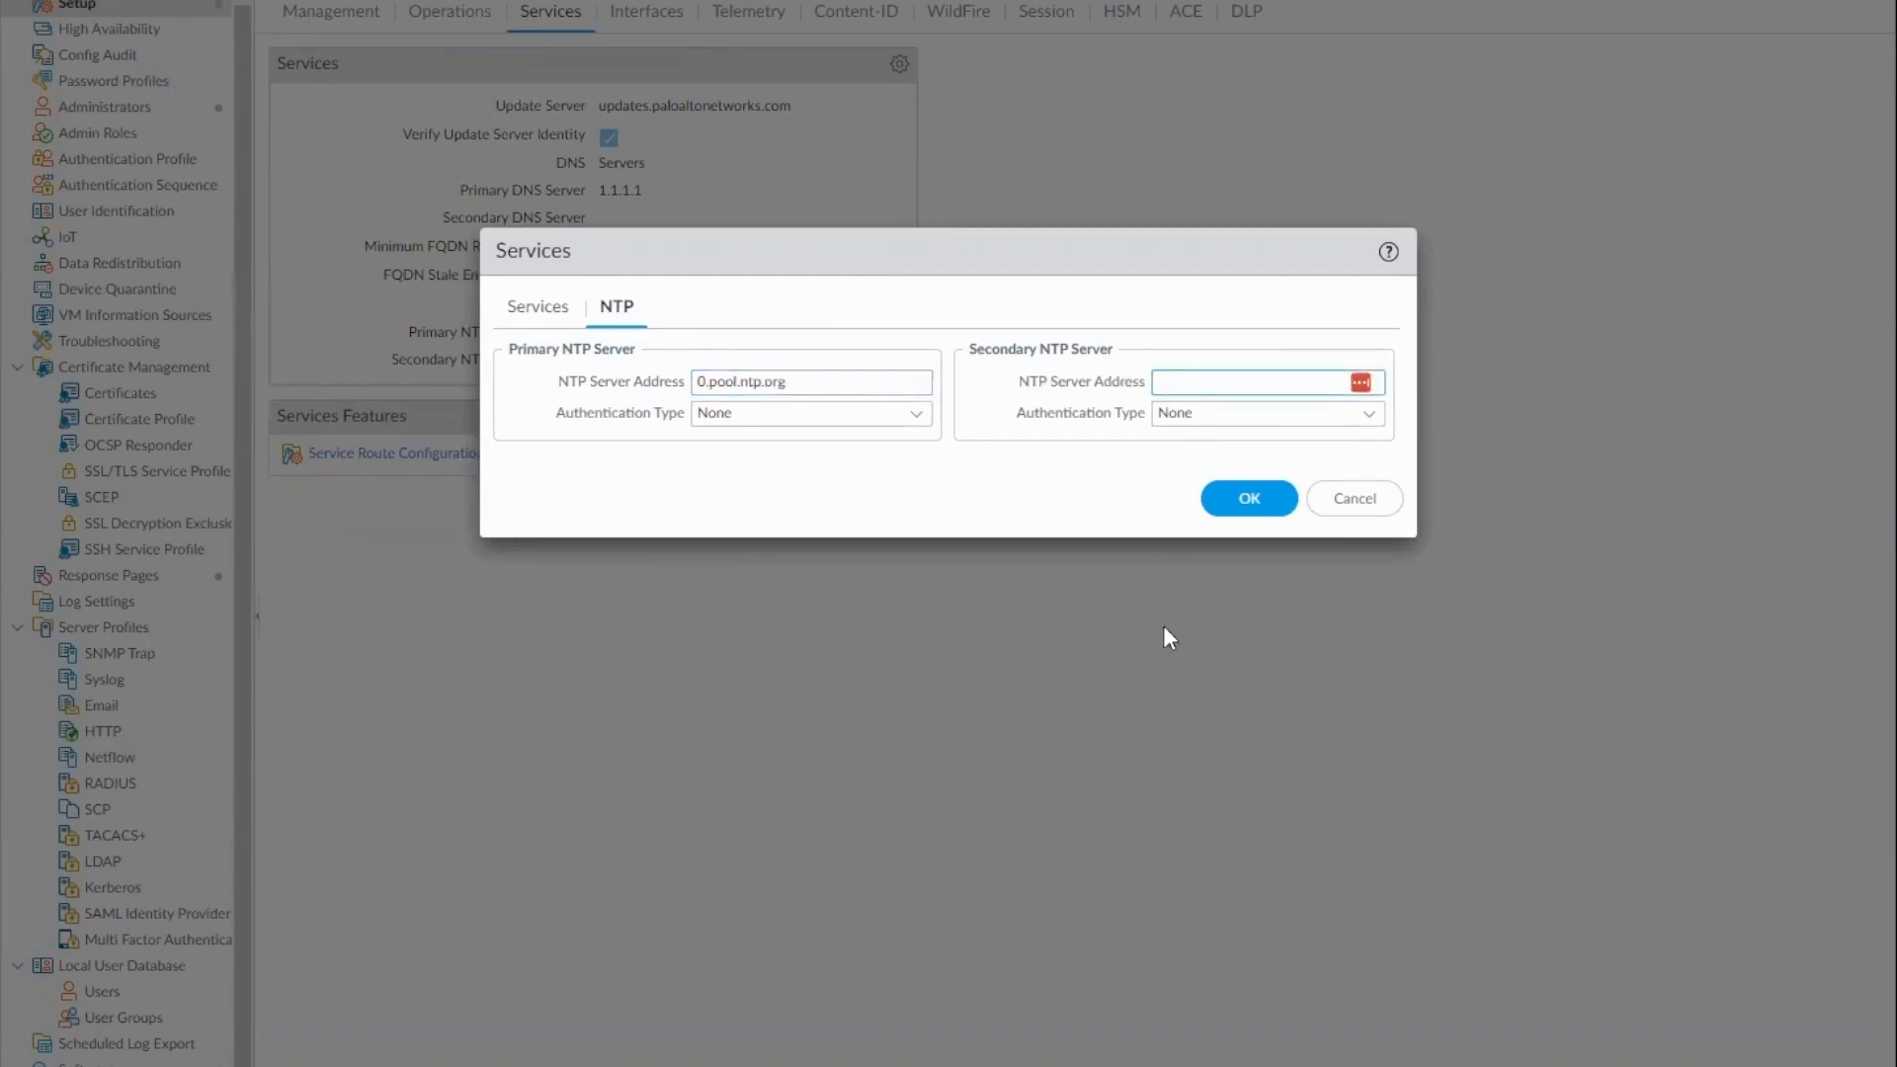
type("1.pool.ntp.org")
left_click(1277, 510)
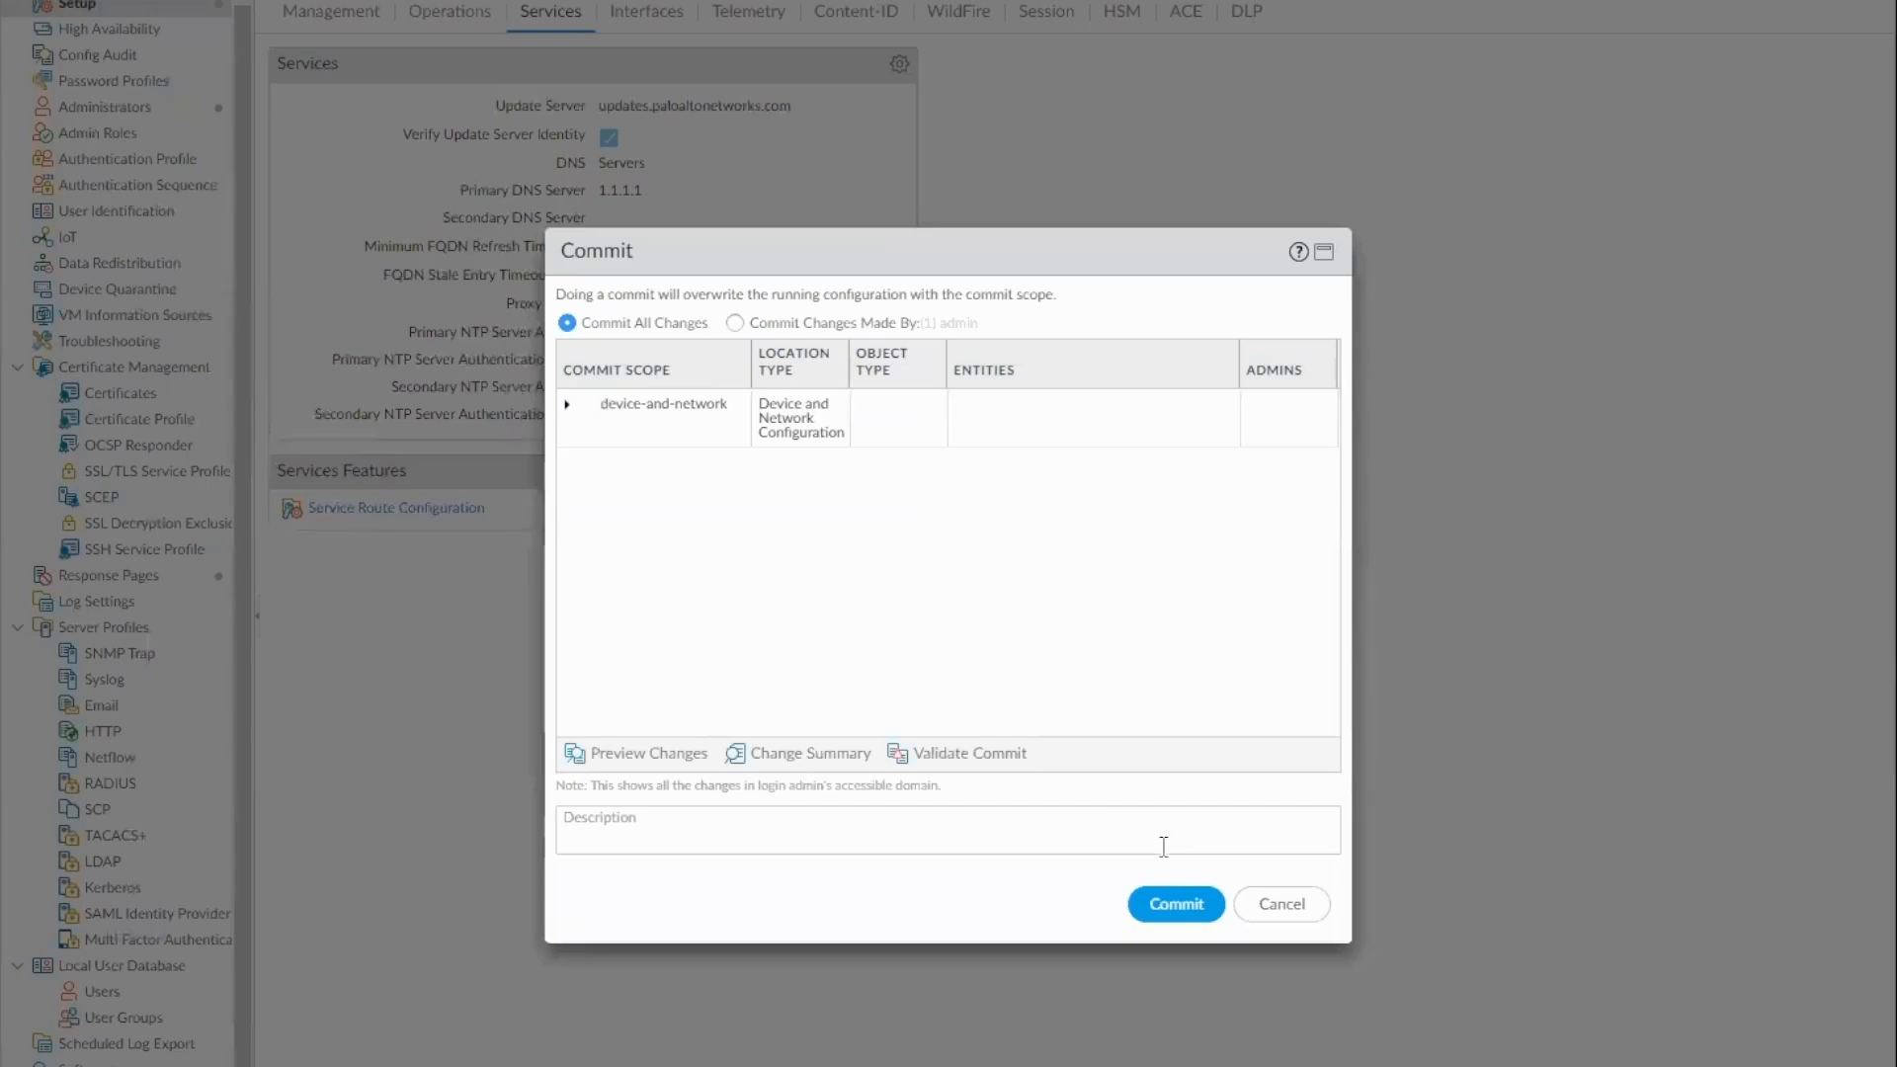
Commit the NTP configuration to the firewall and close the commit status
left_click(1176, 905)
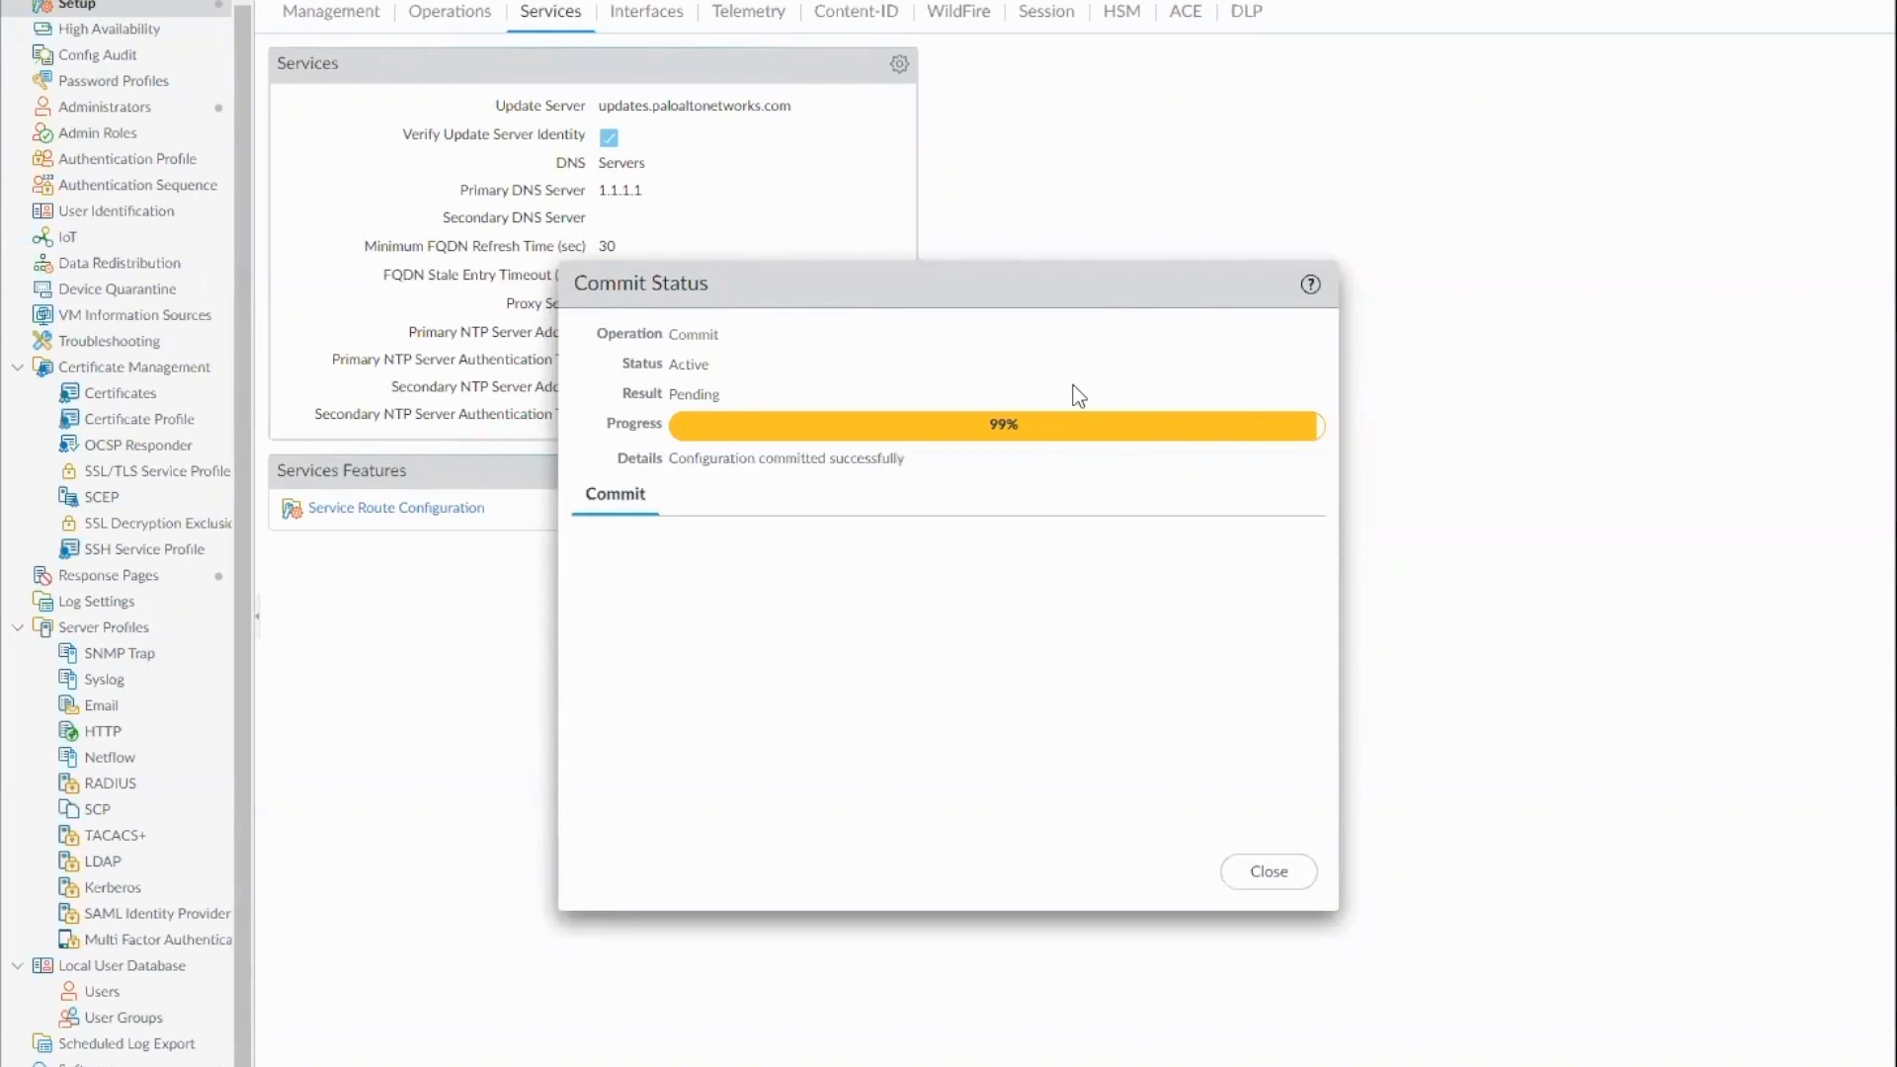
left_click(1268, 871)
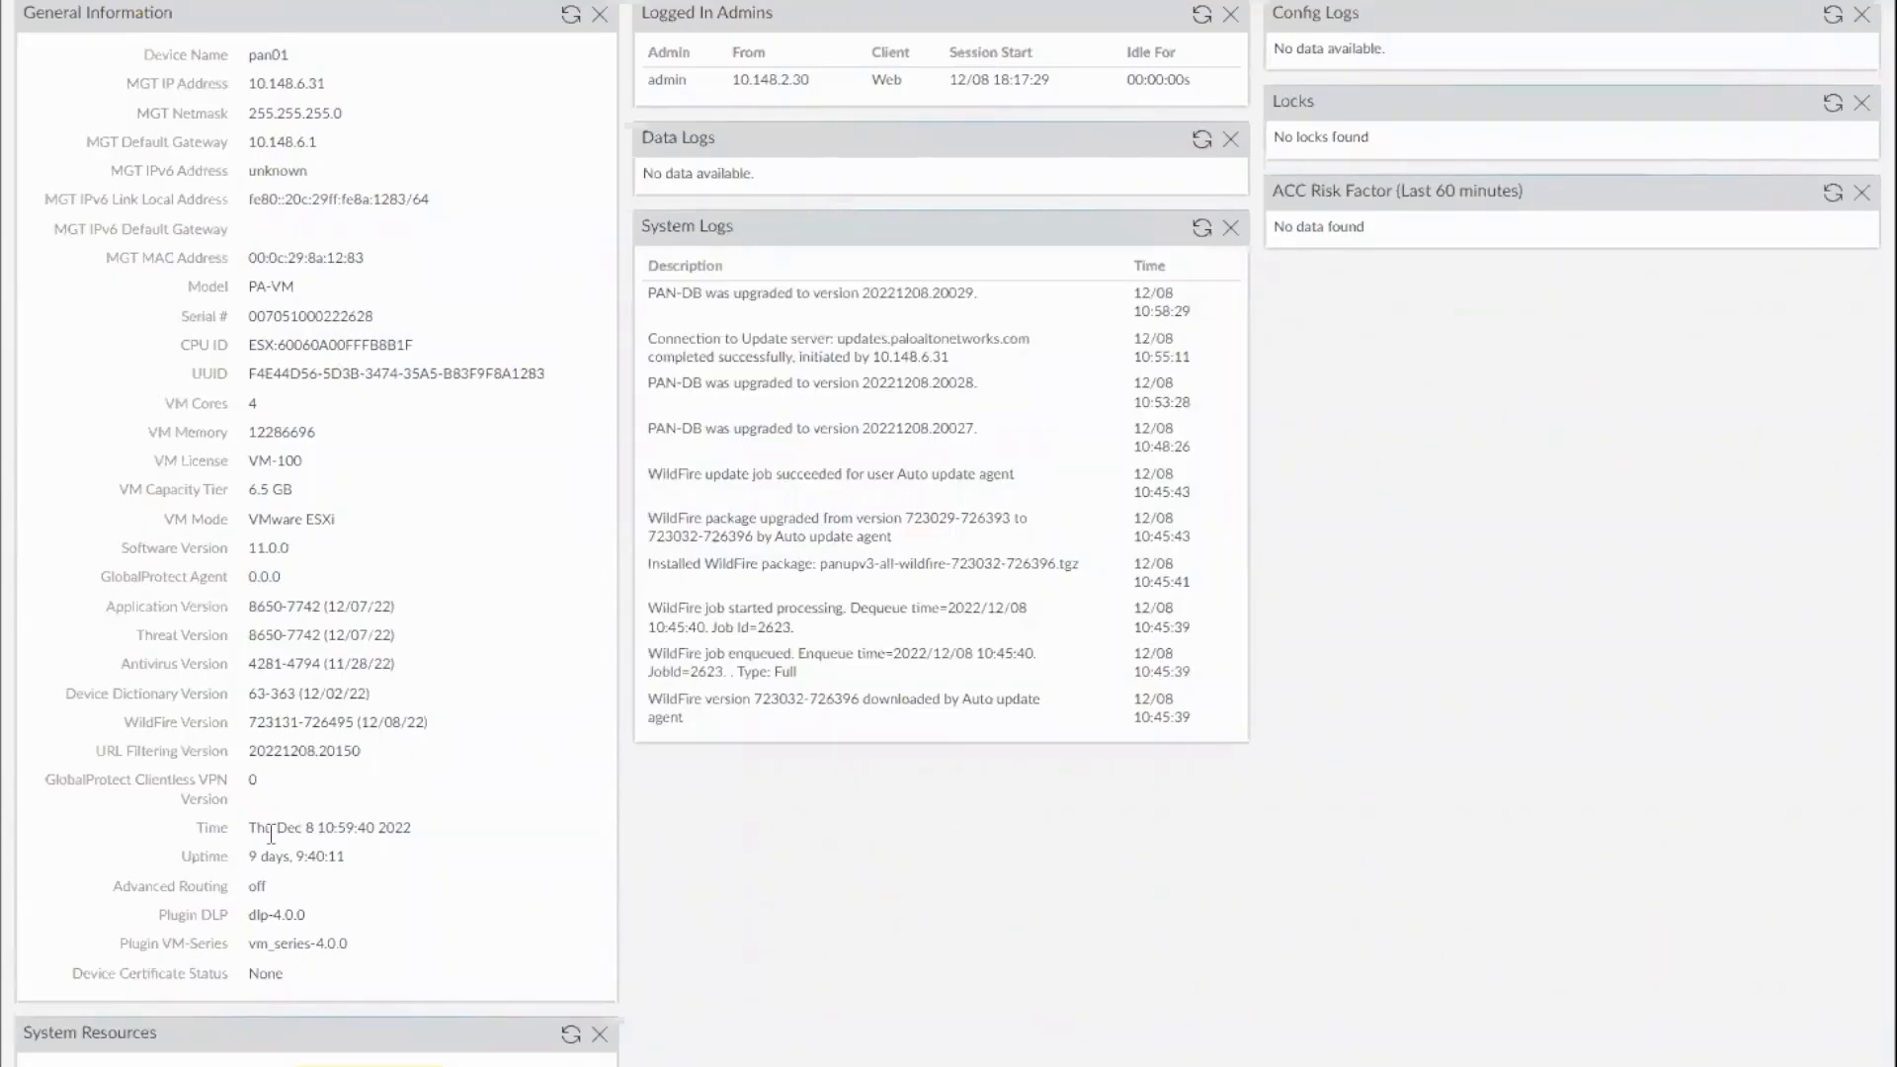
Check the firewall's time on the dashboard and the job status of the latest Fetch Device Certificate task
left_click_drag(248, 828, 421, 826)
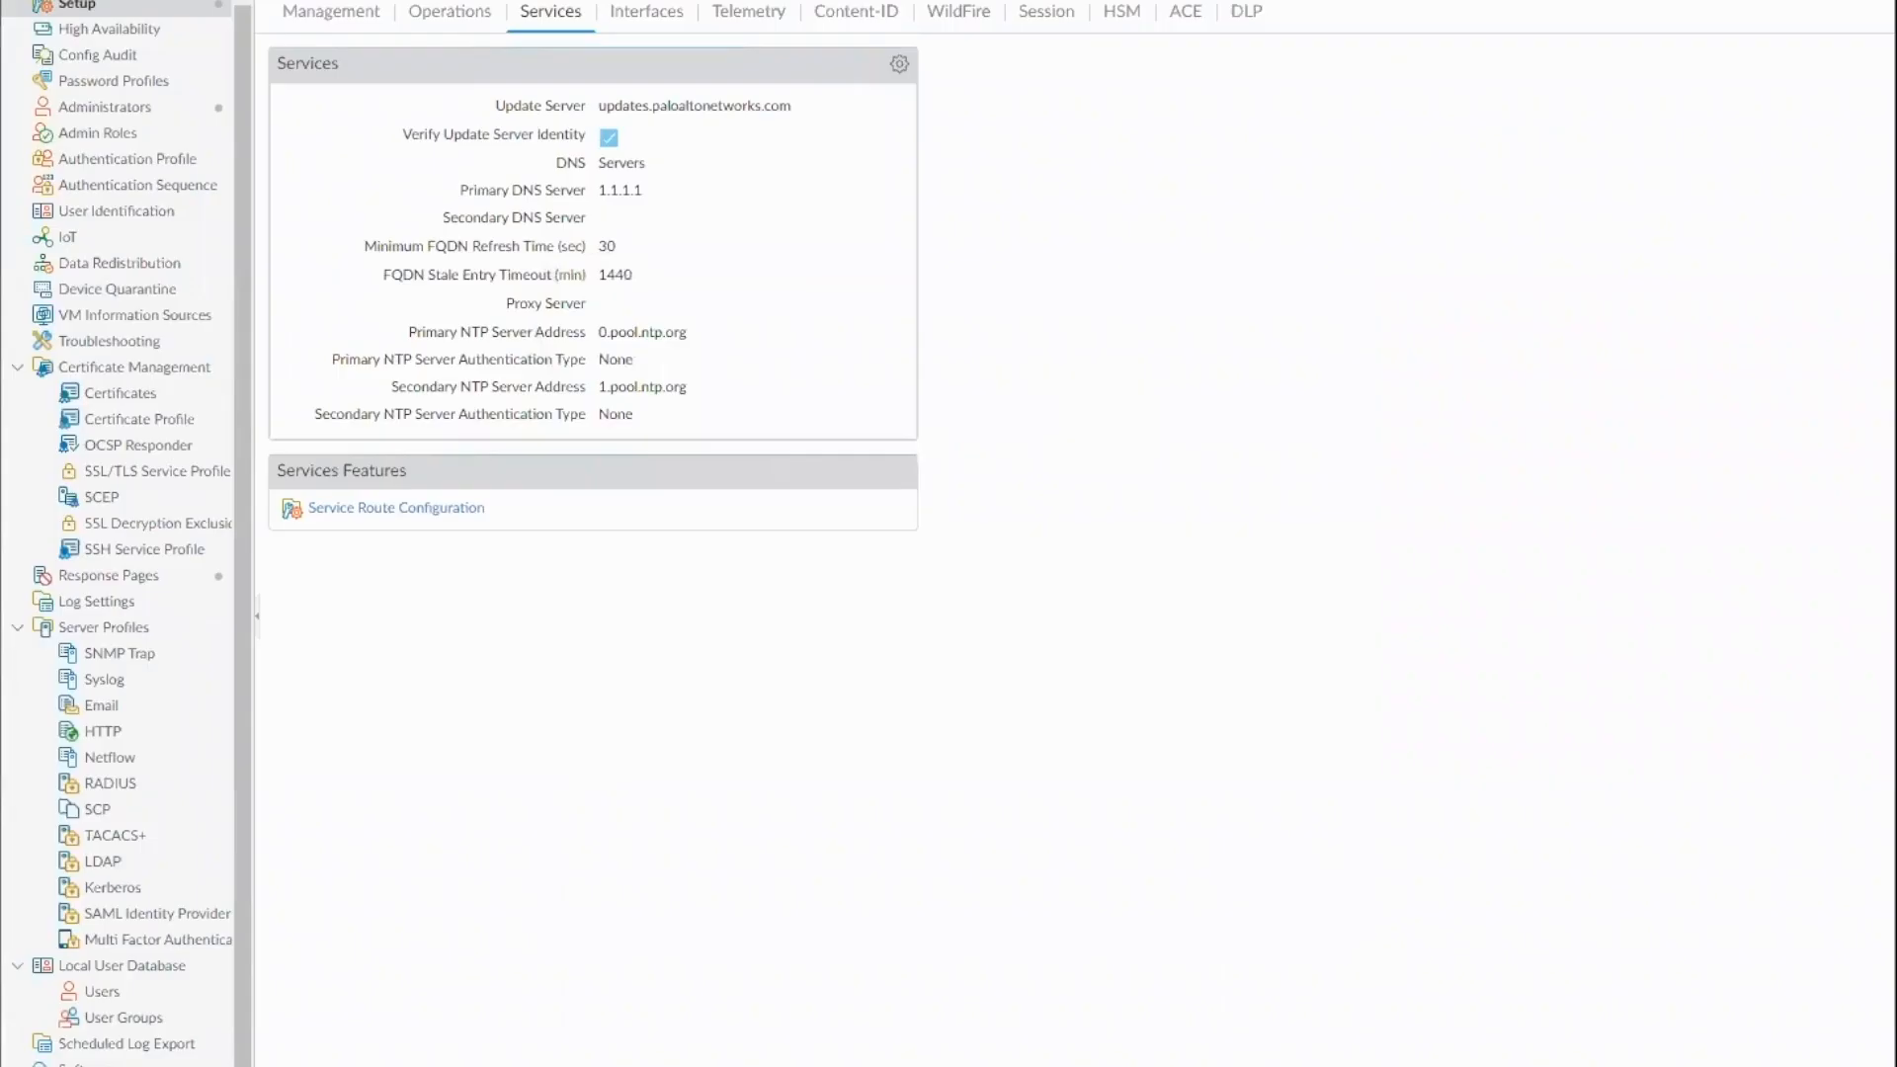
left_click(1630, 1065)
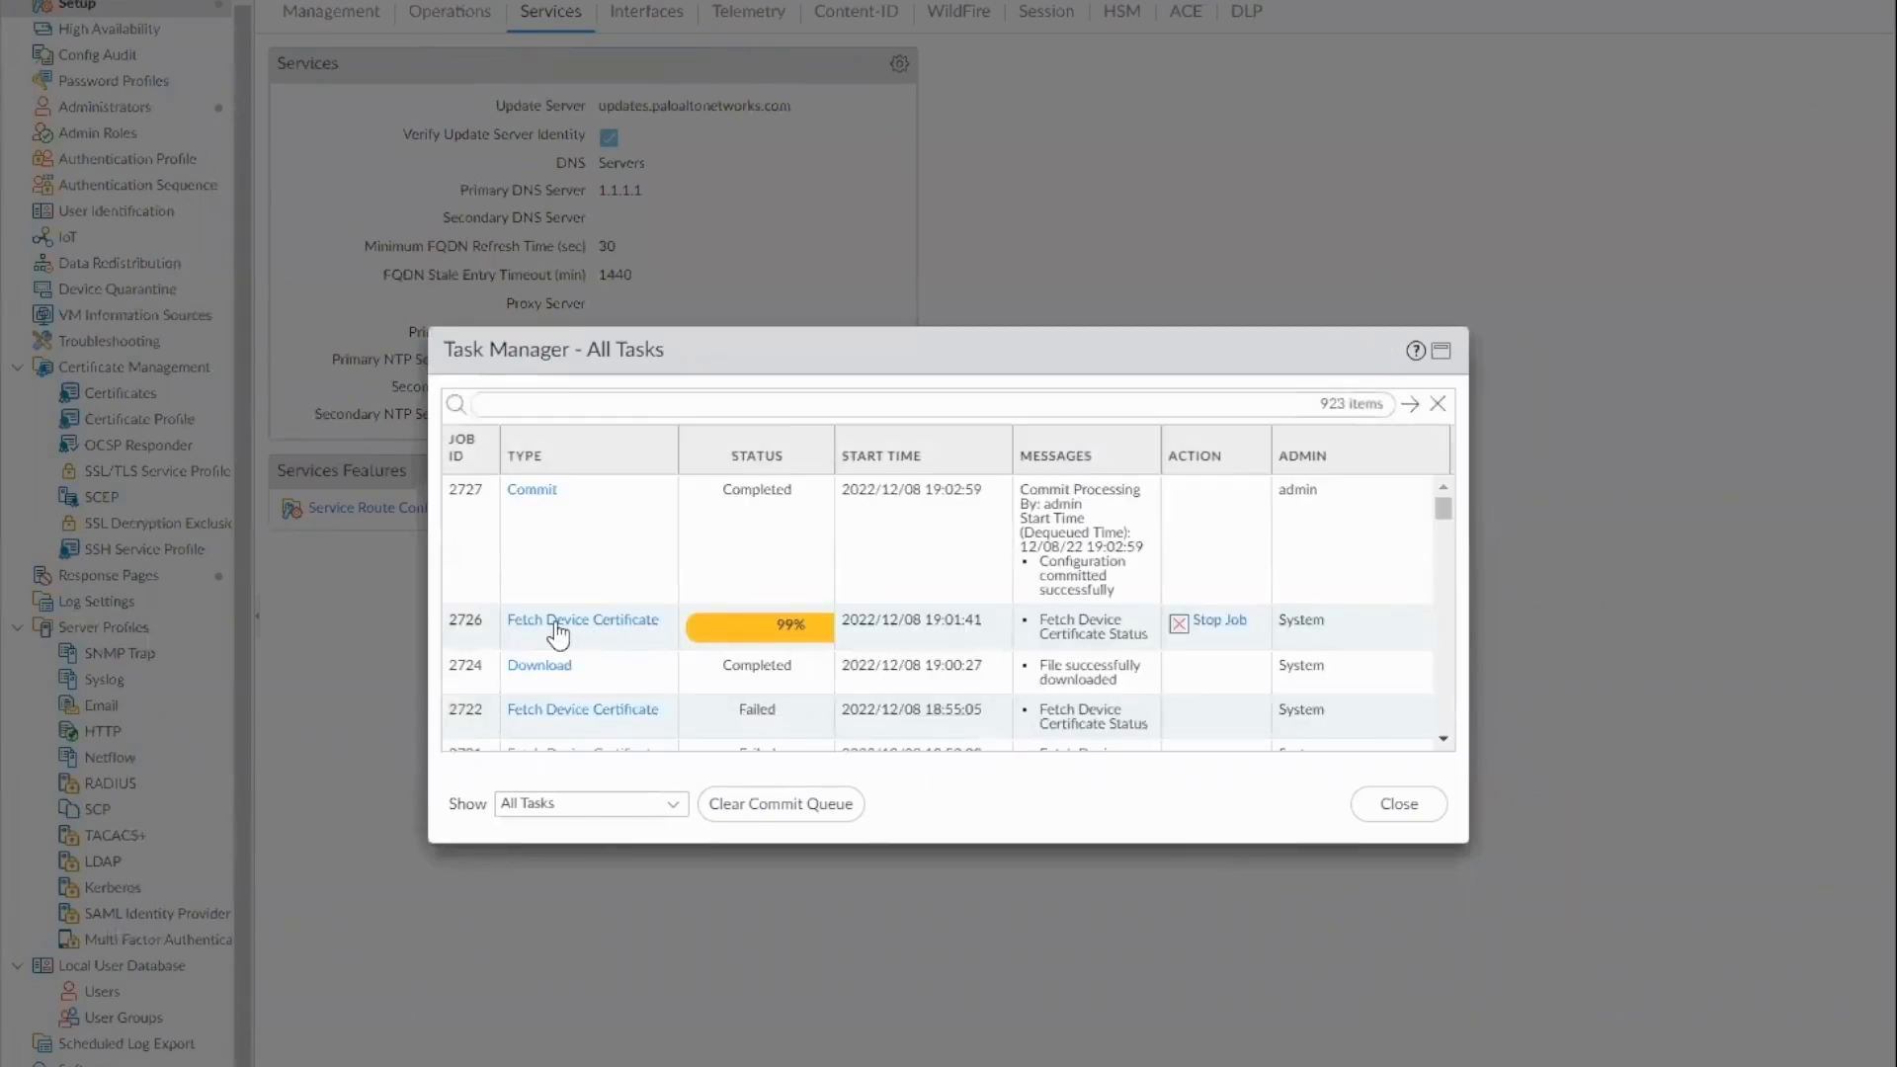
left_click(652, 622)
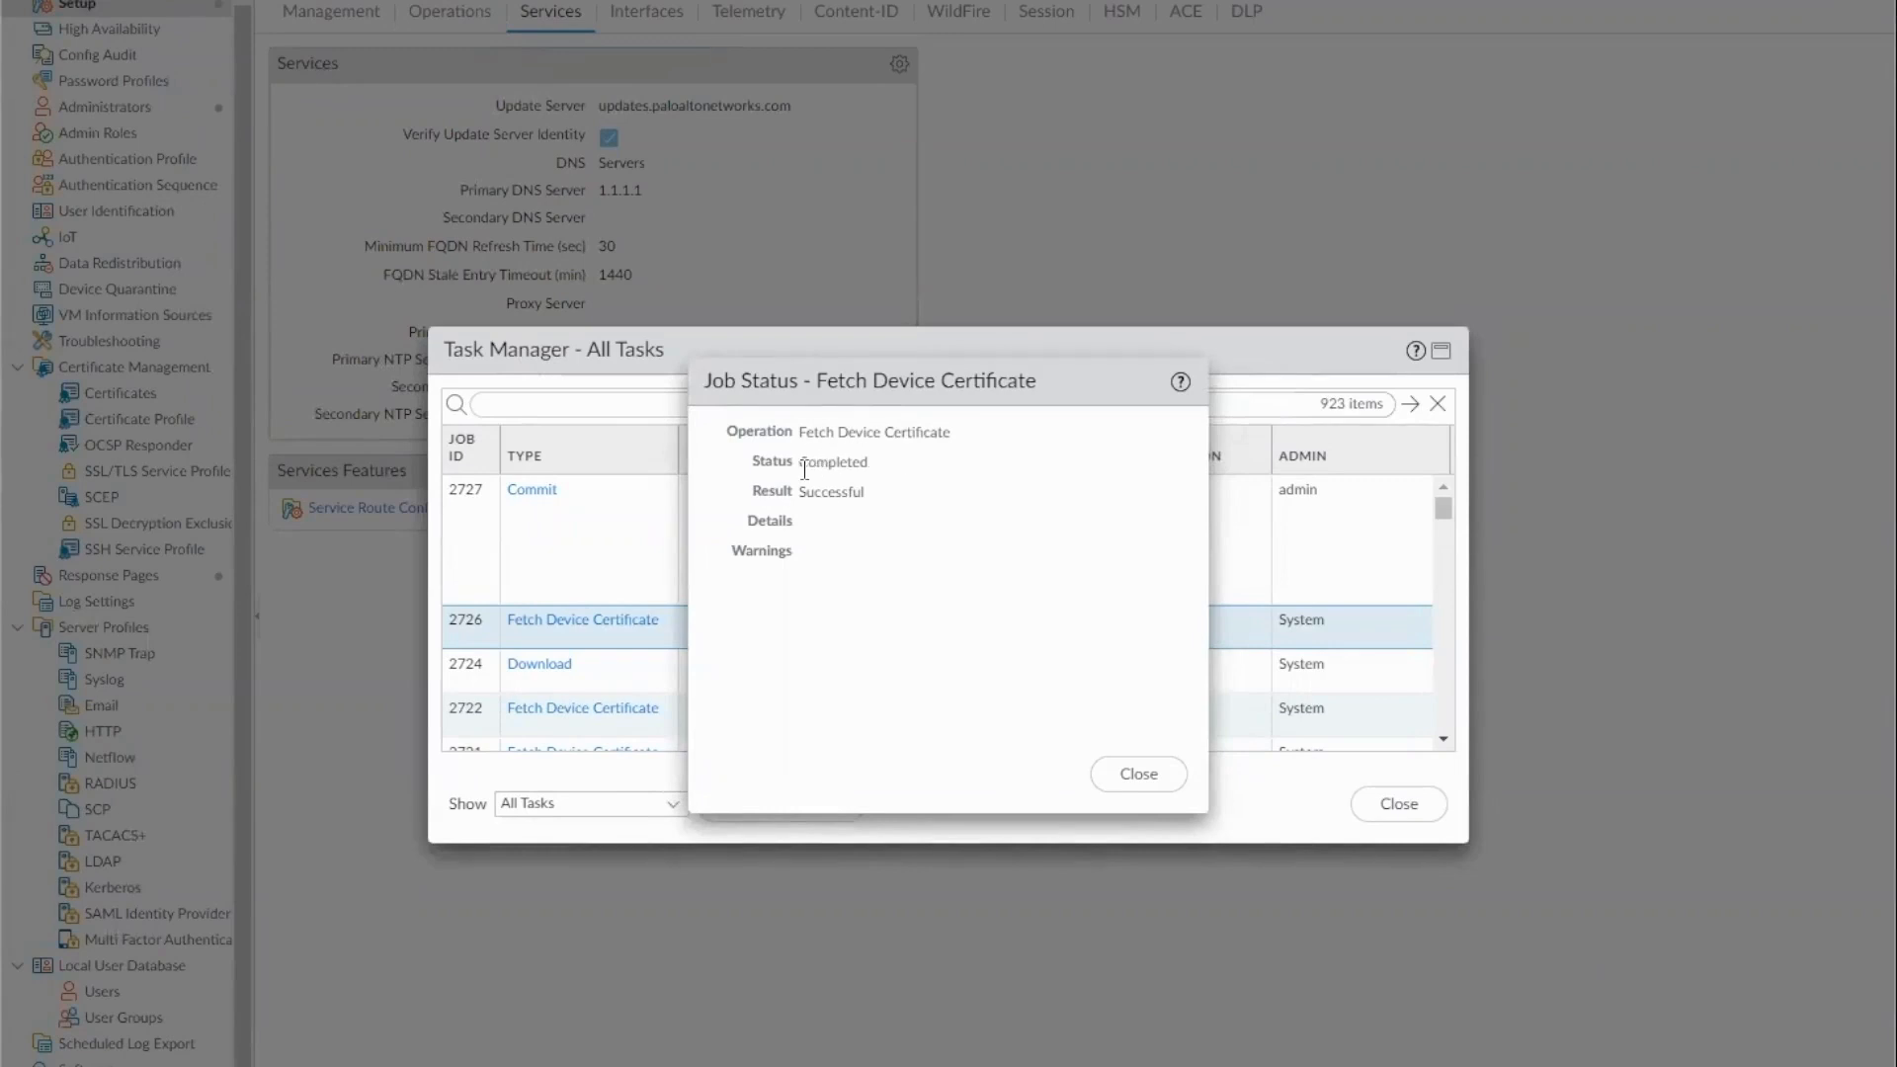
left_click_drag(798, 462, 847, 462)
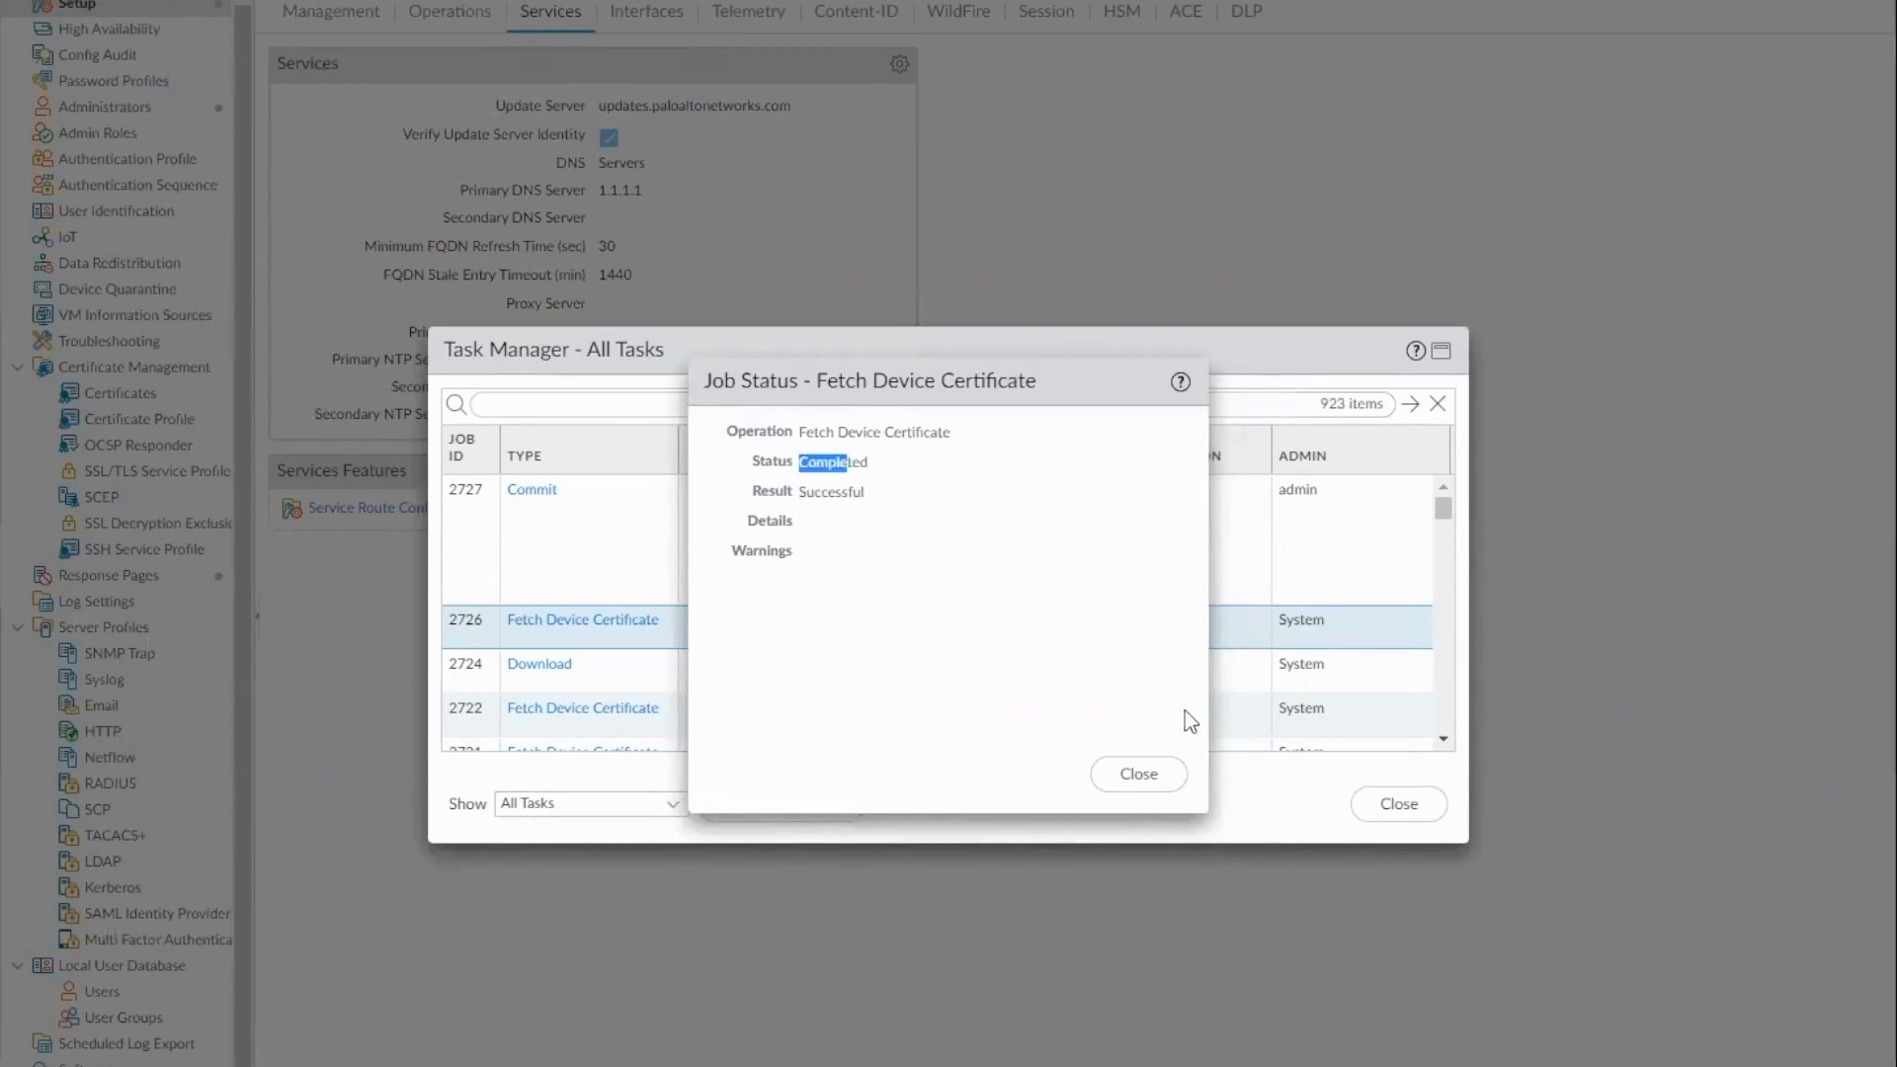
Close the fetch job status and task list, and check the device certificate's validity and last fetch status in the management settings
left_click(1139, 775)
left_click(1373, 803)
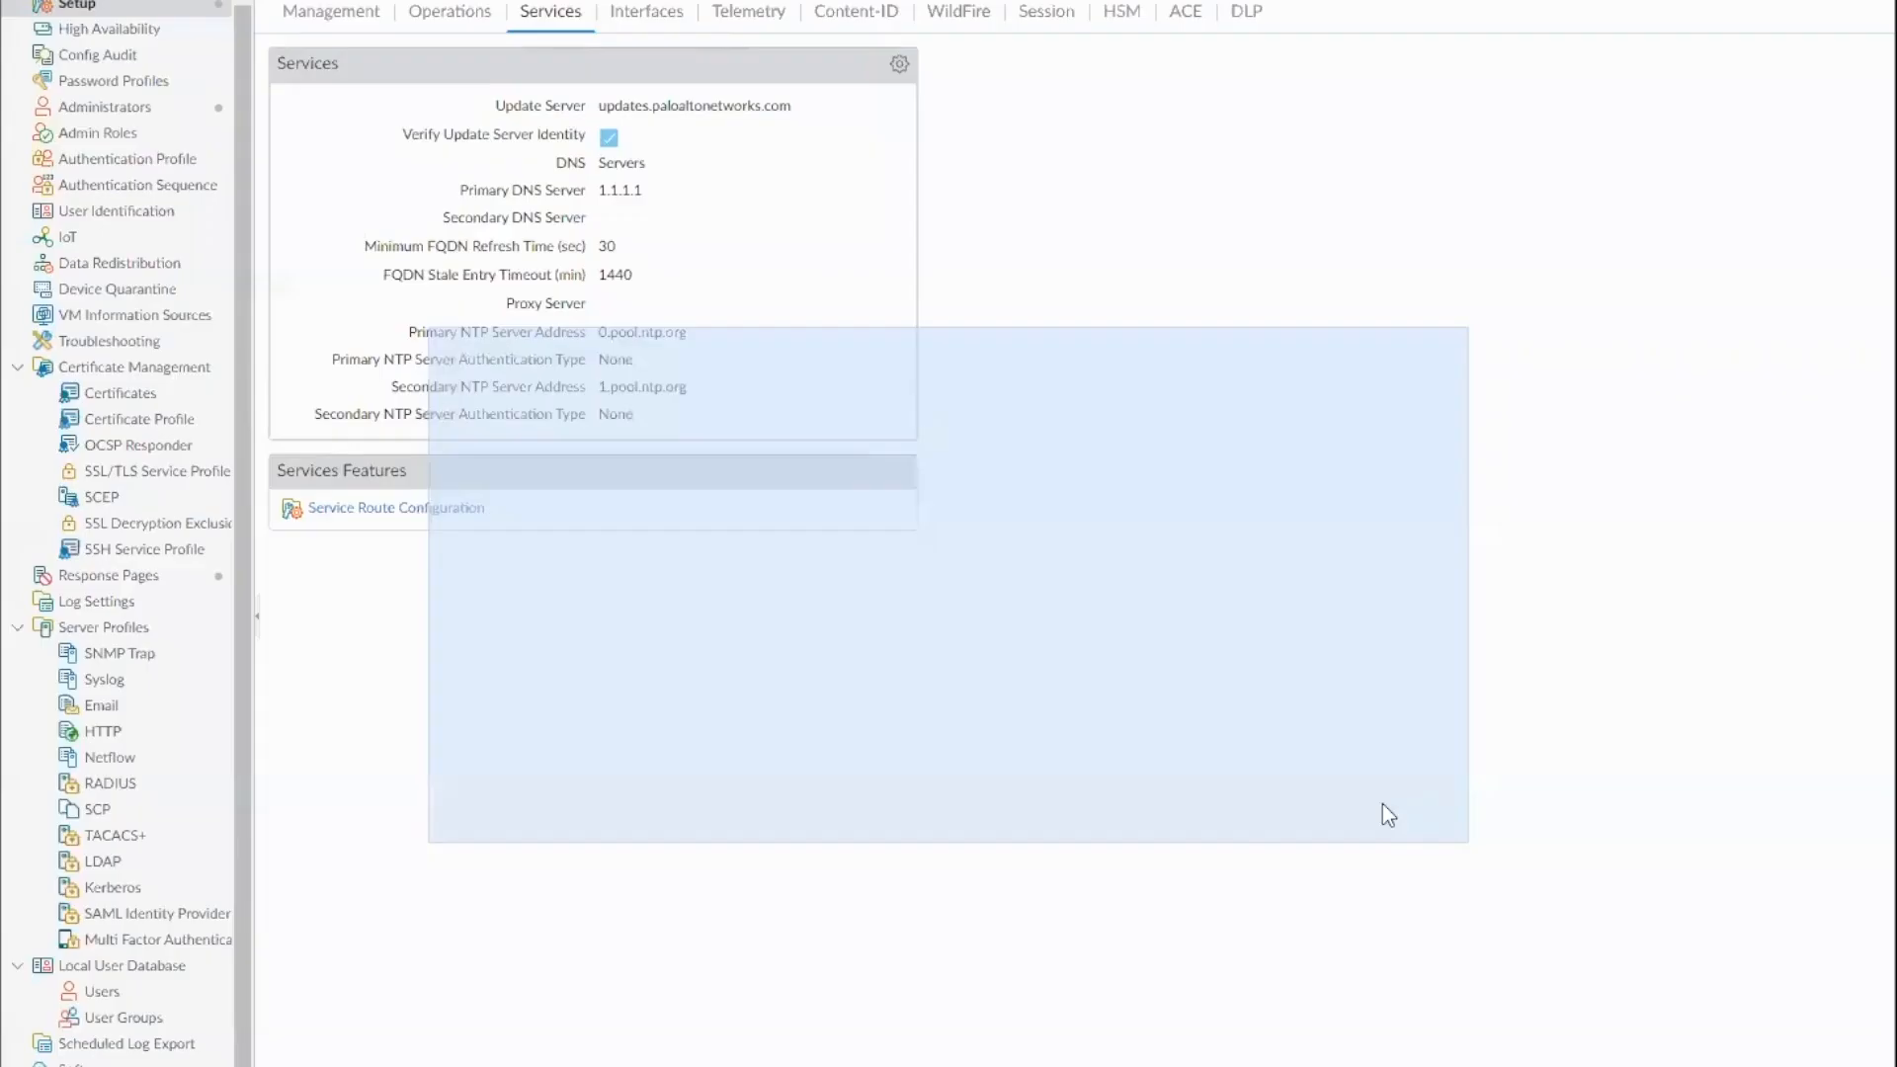
left_click(349, 21)
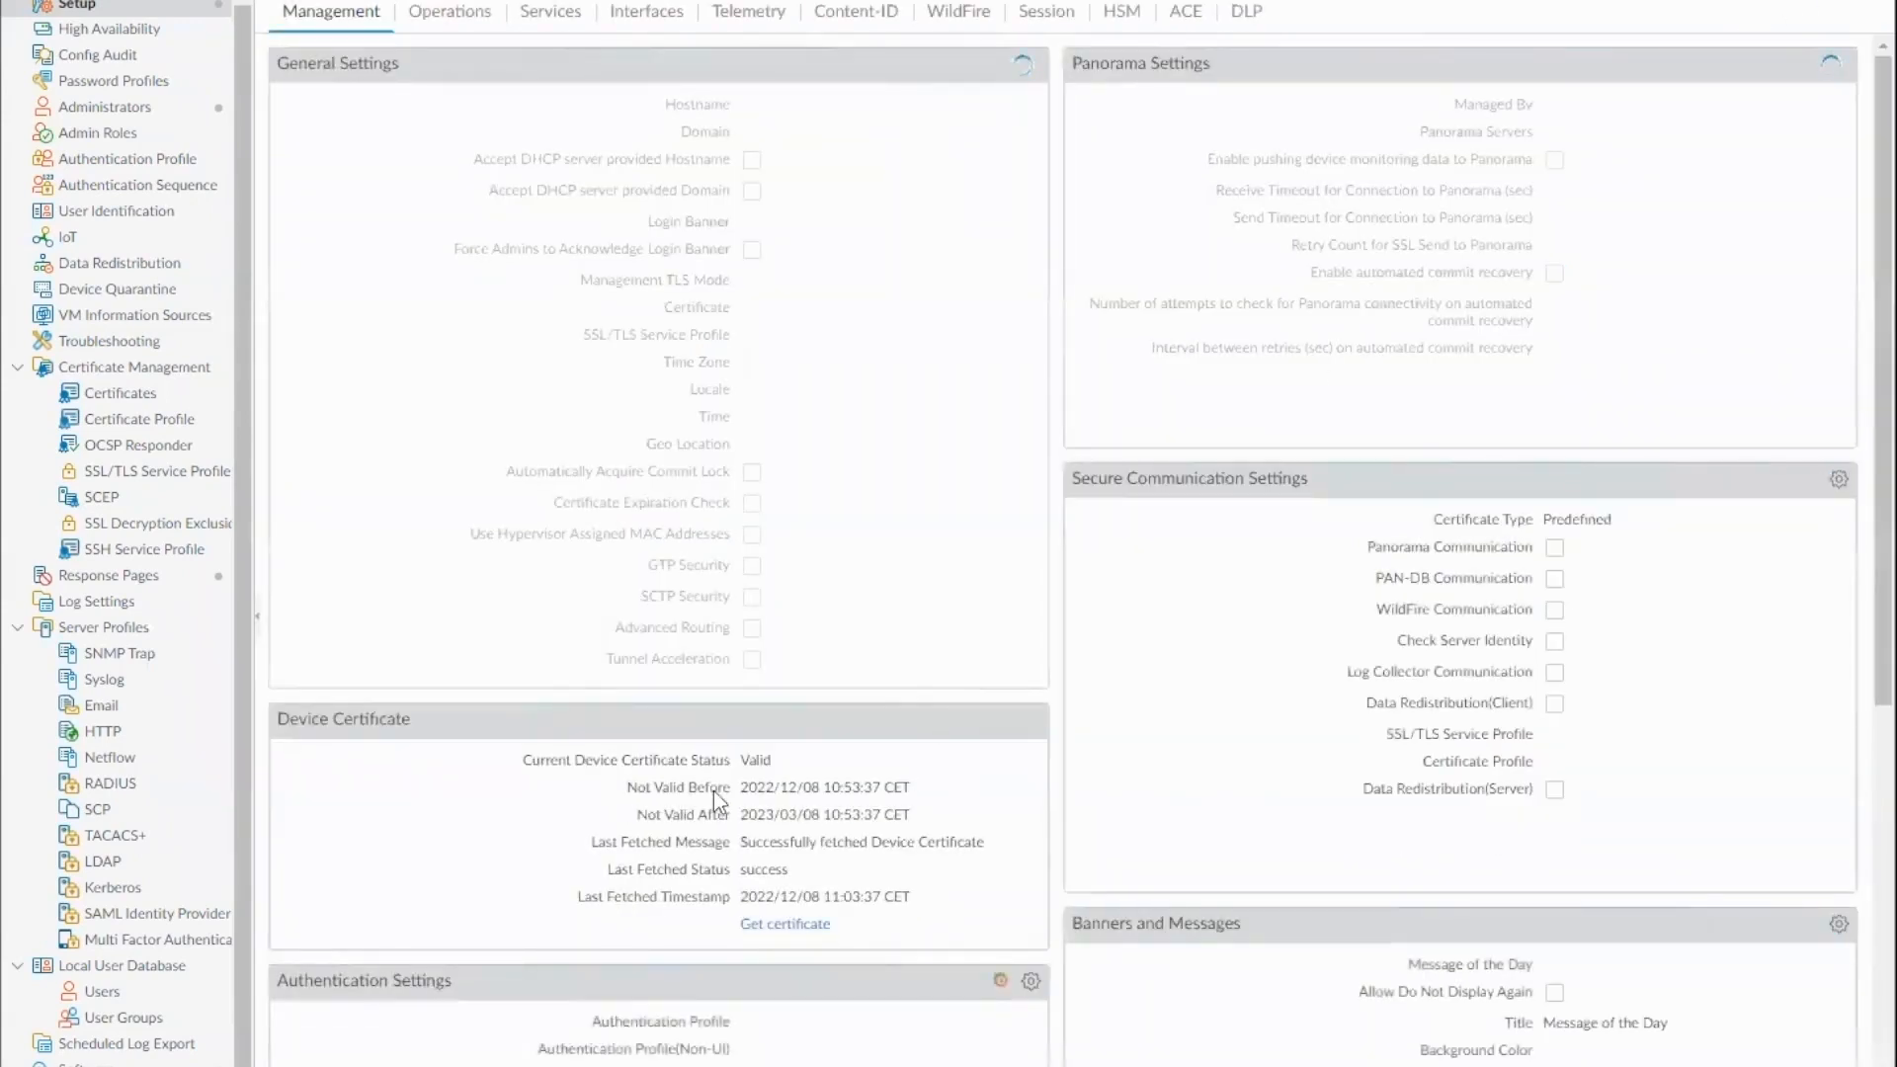
double_click(751, 697)
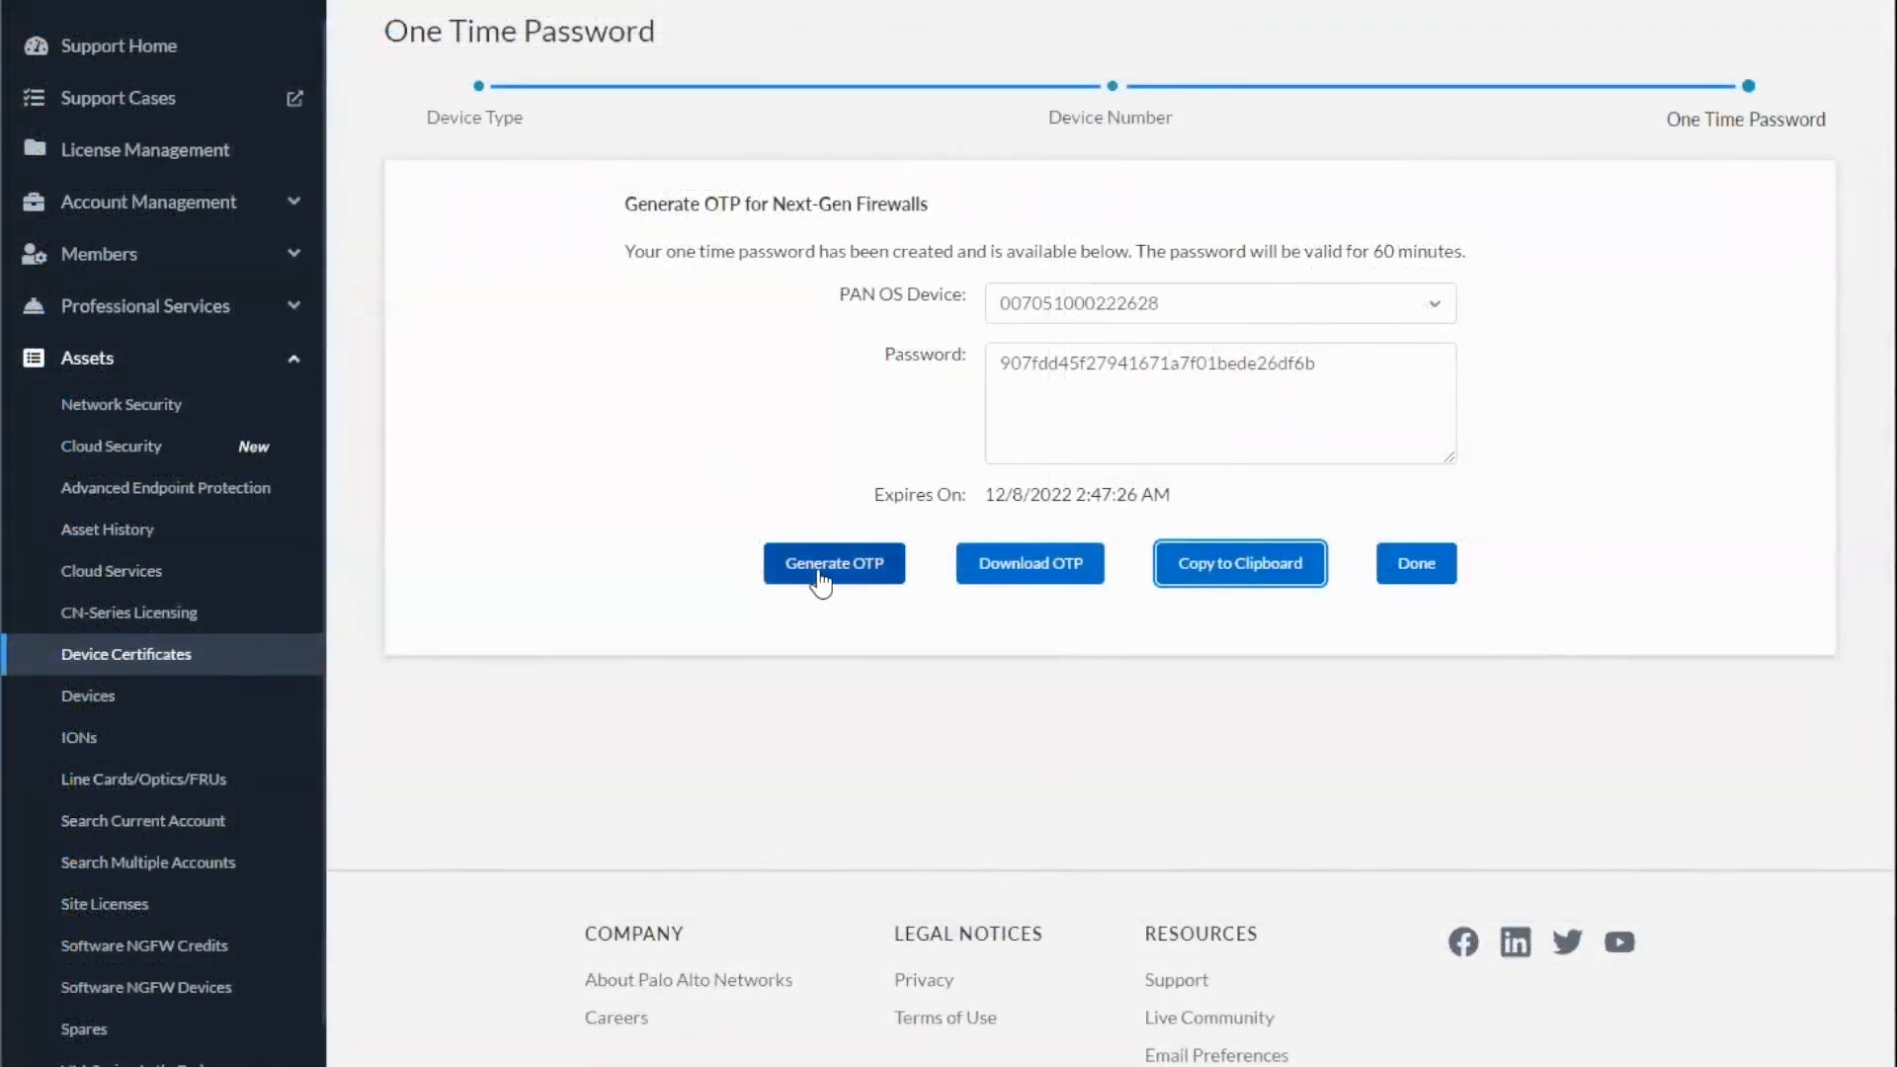
Switch to the Customer Support Portal, finish the one-time password generation, and copy the firewall's OTP from the OTP history
left_click(1418, 566)
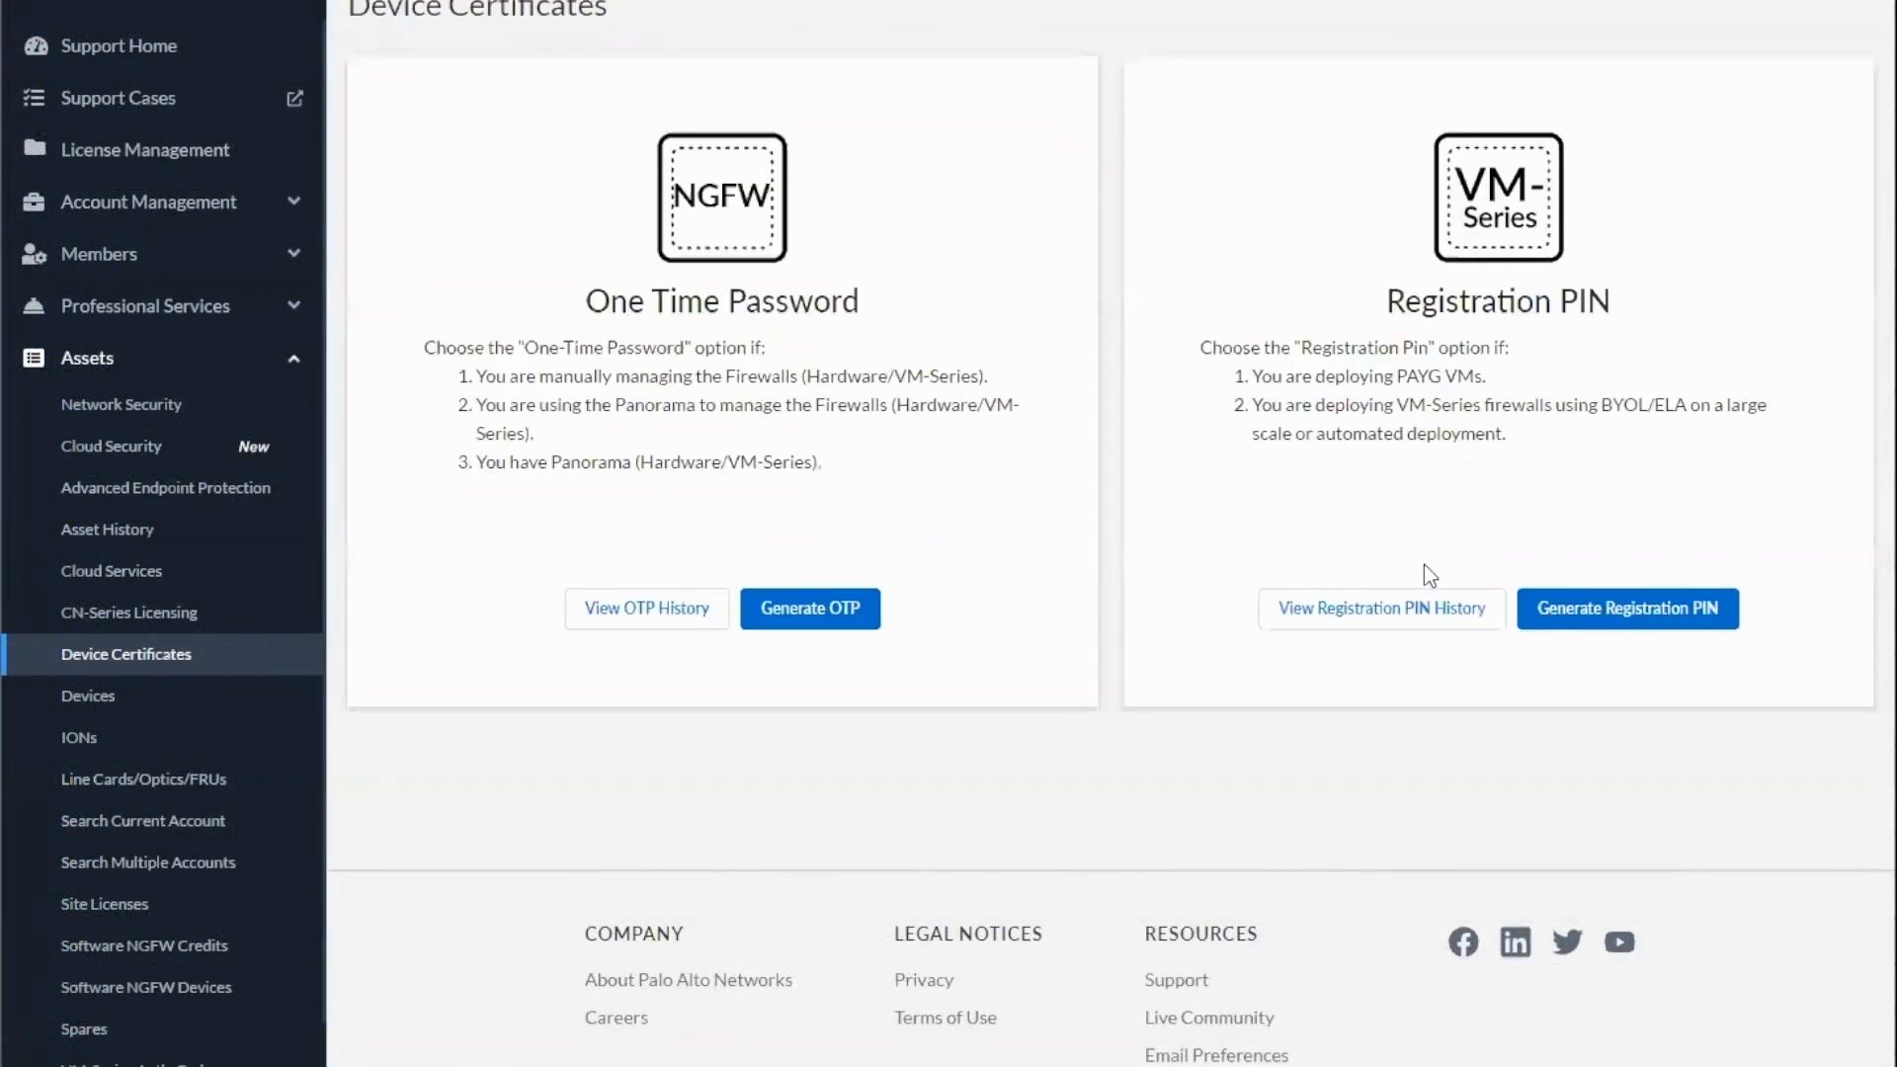
left_click(673, 605)
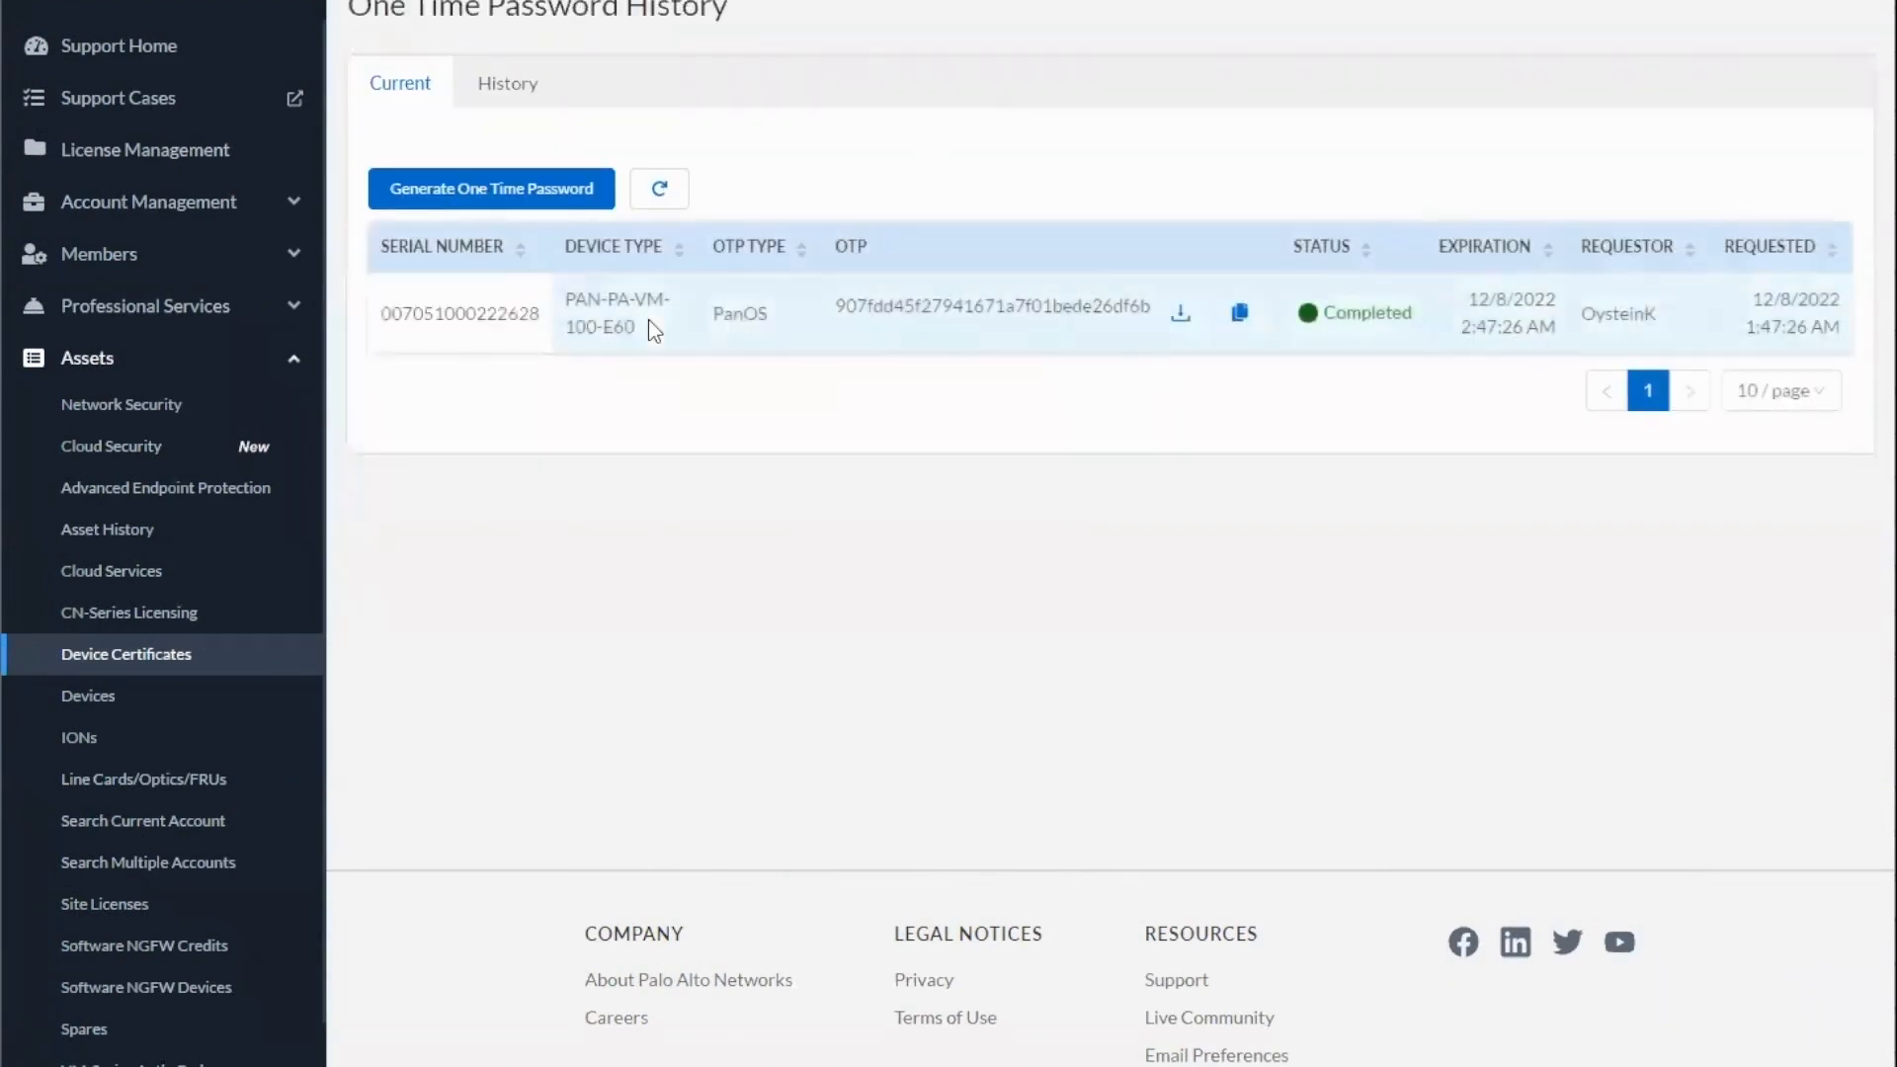
left_click(1241, 322)
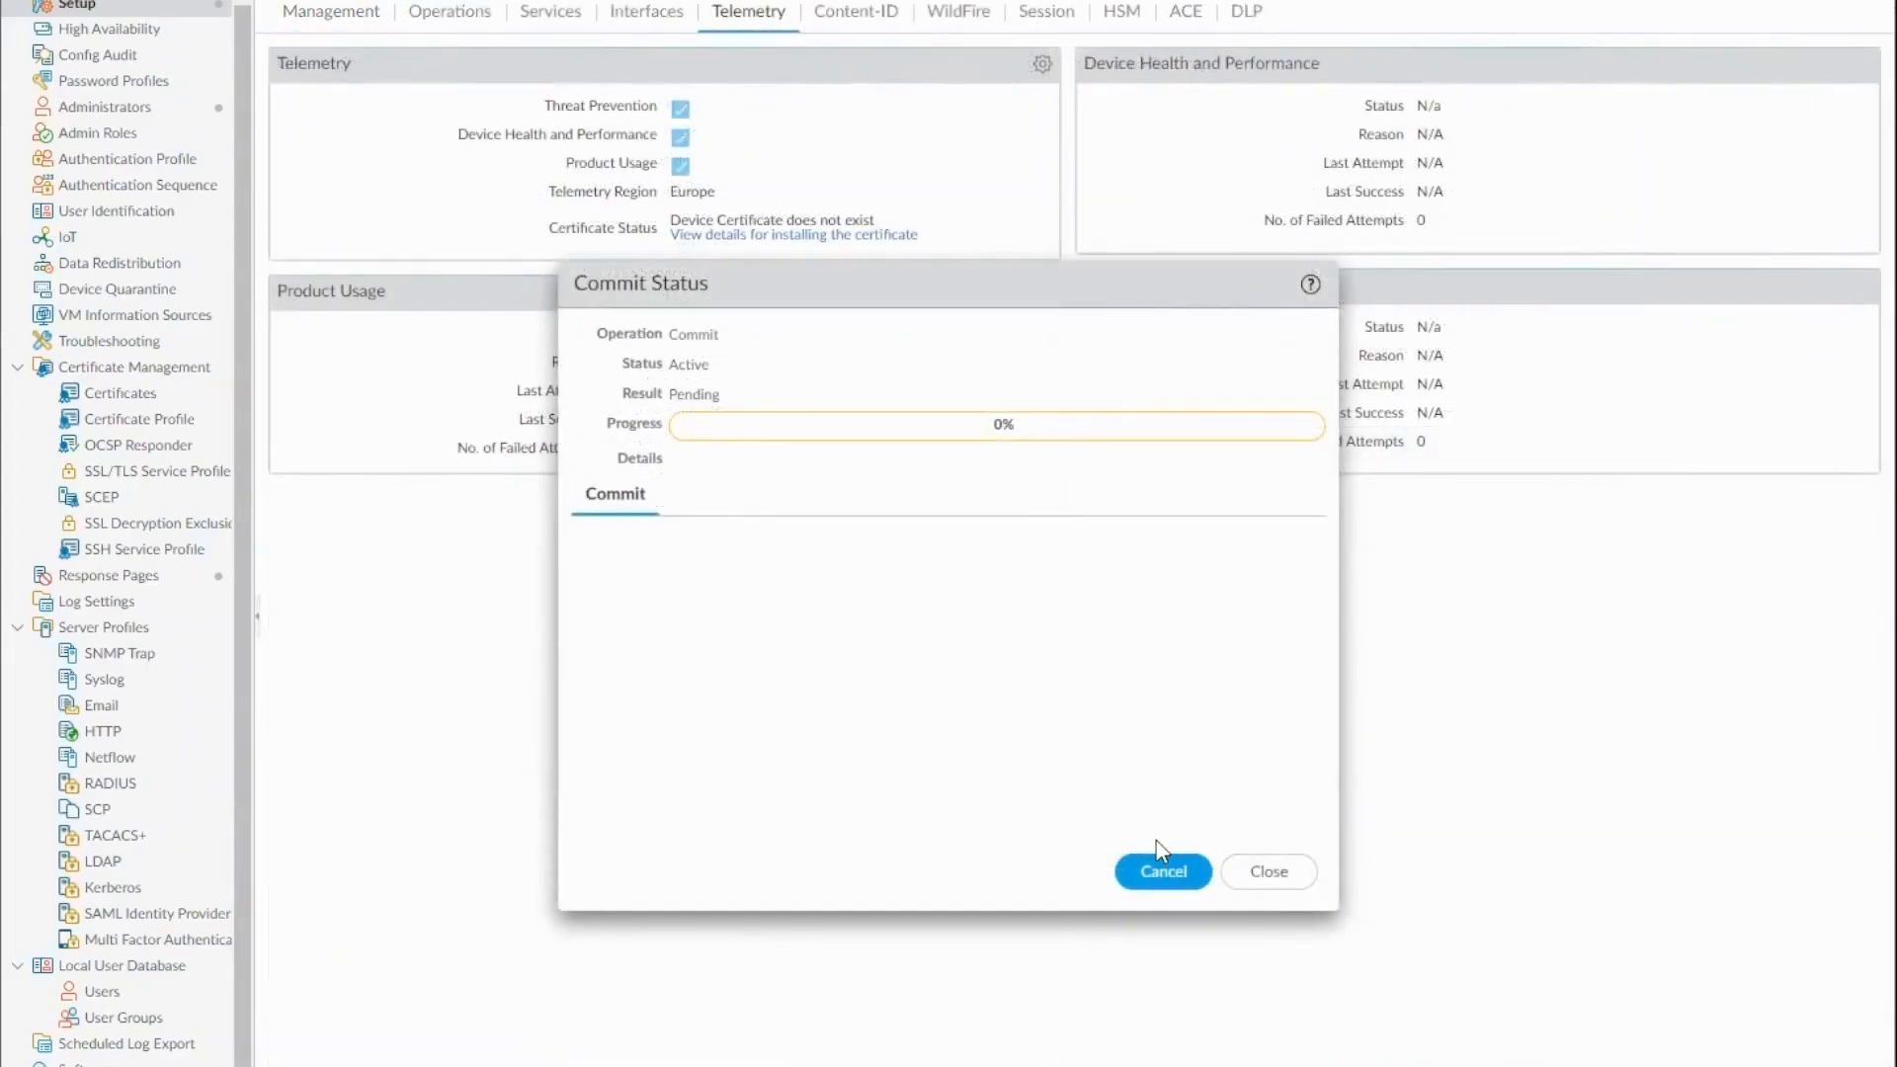
Switch to the firewall's telemetry settings and close the running commit's status
left_click(1272, 873)
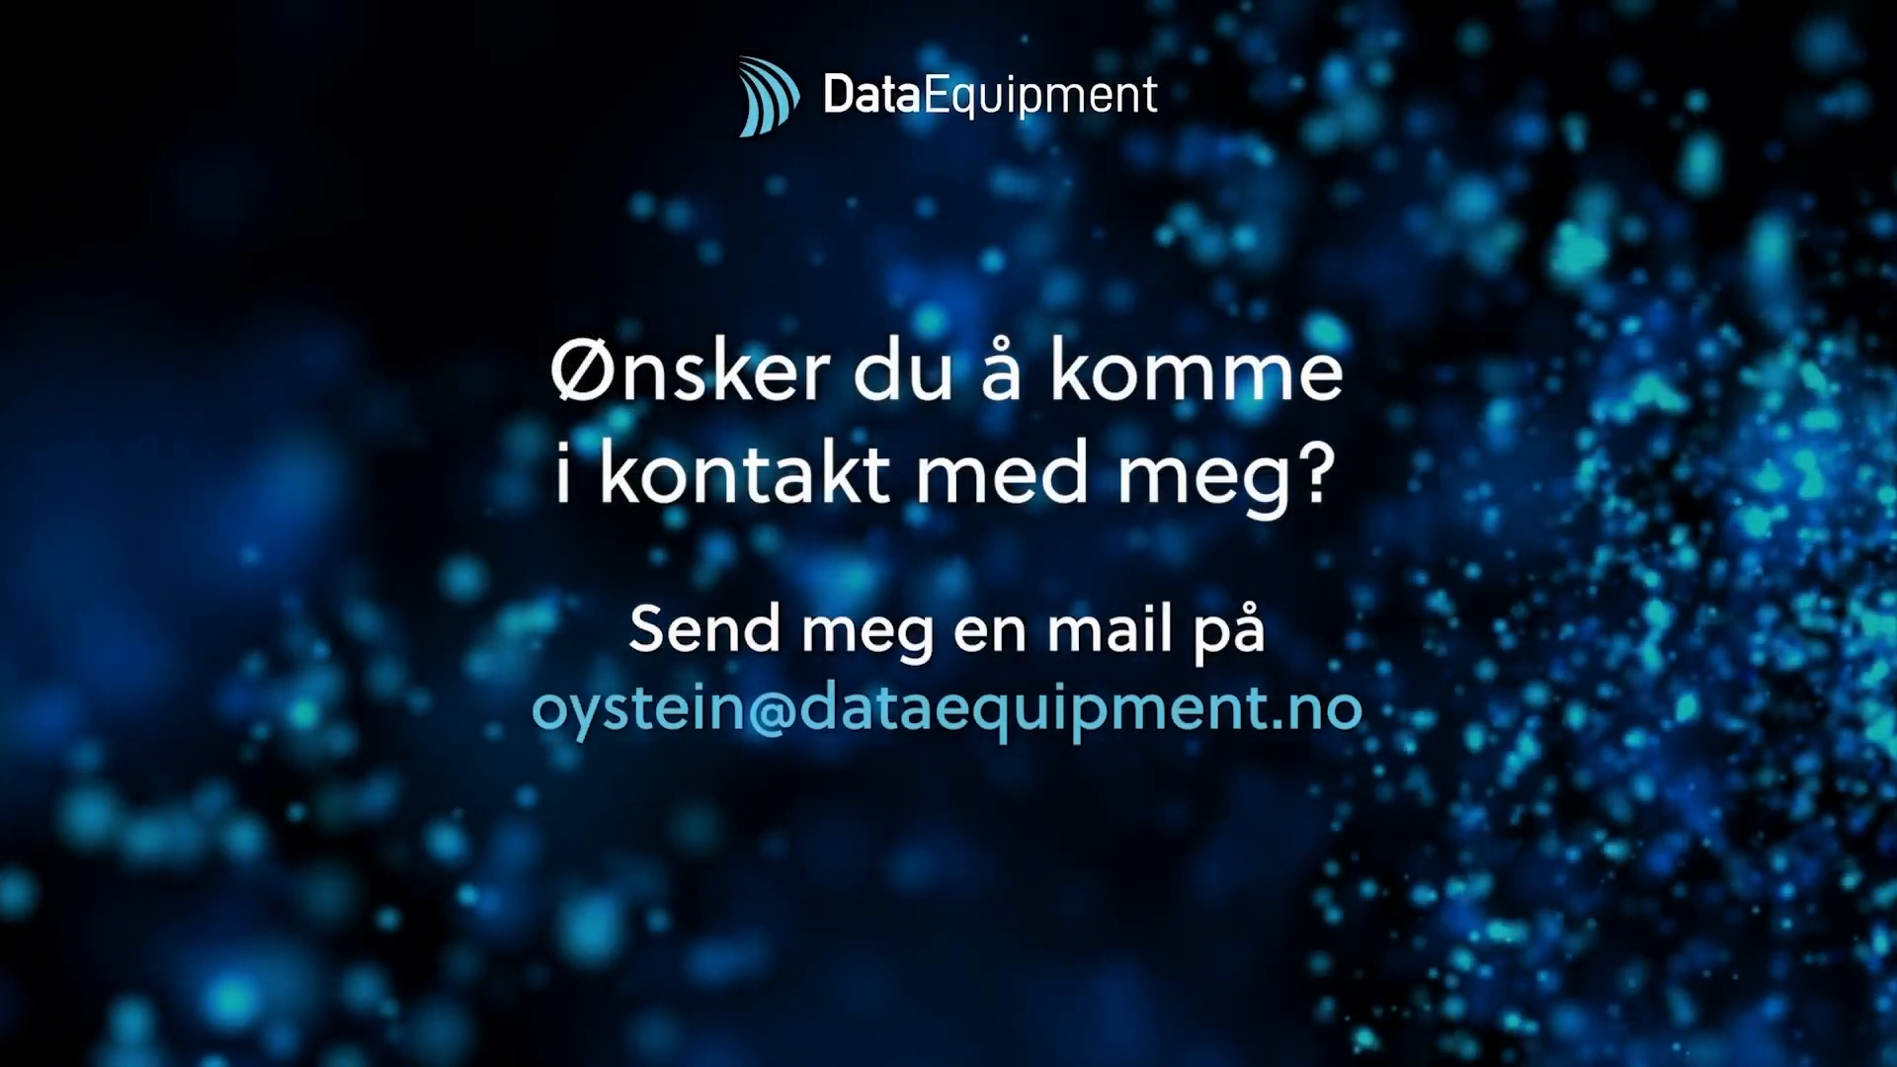